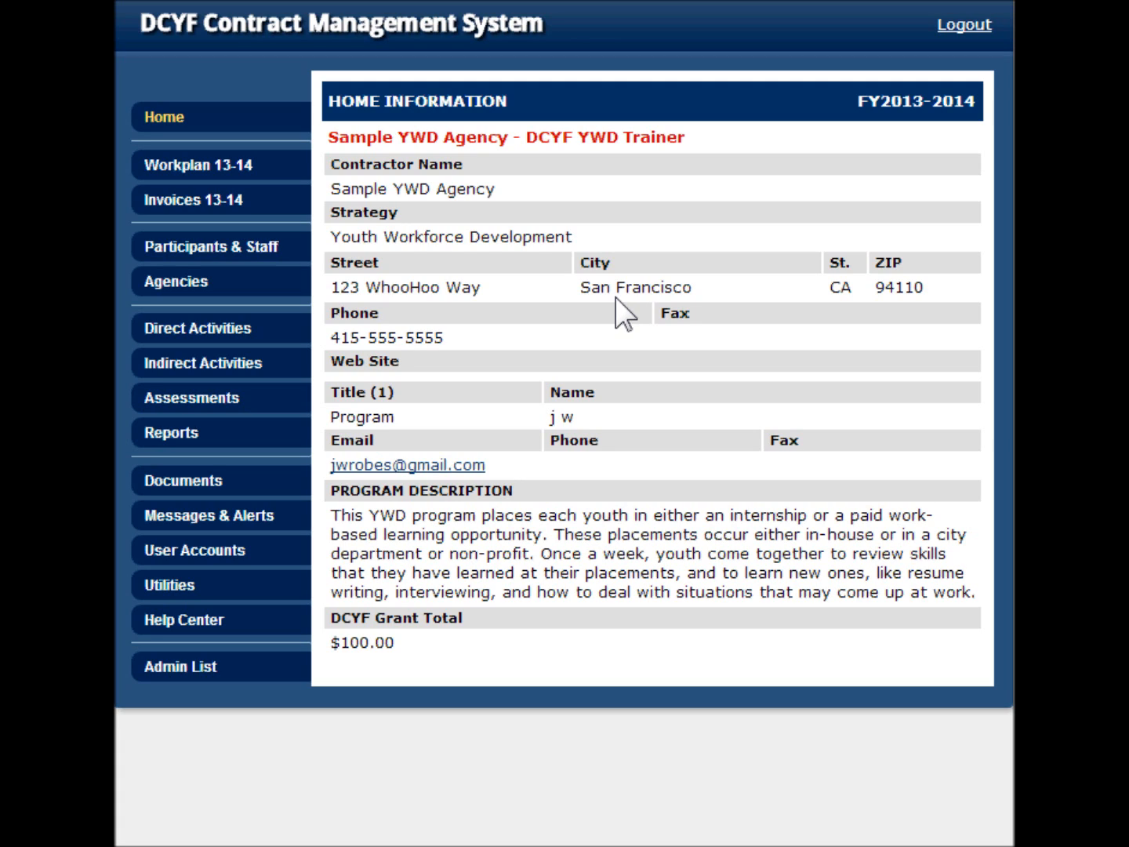
In Participants & Staff, list the persons whose last-name initial is C and open the first participant's registration record
click(223, 242)
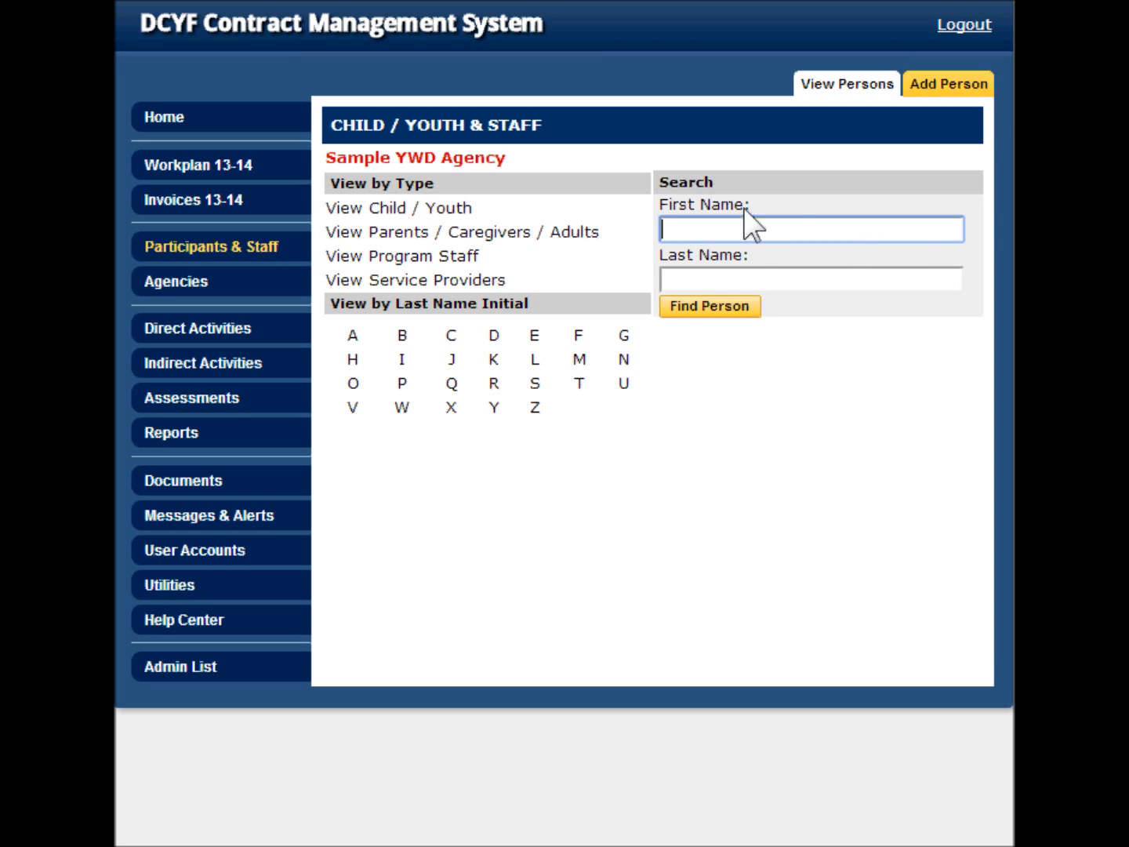
click(743, 232)
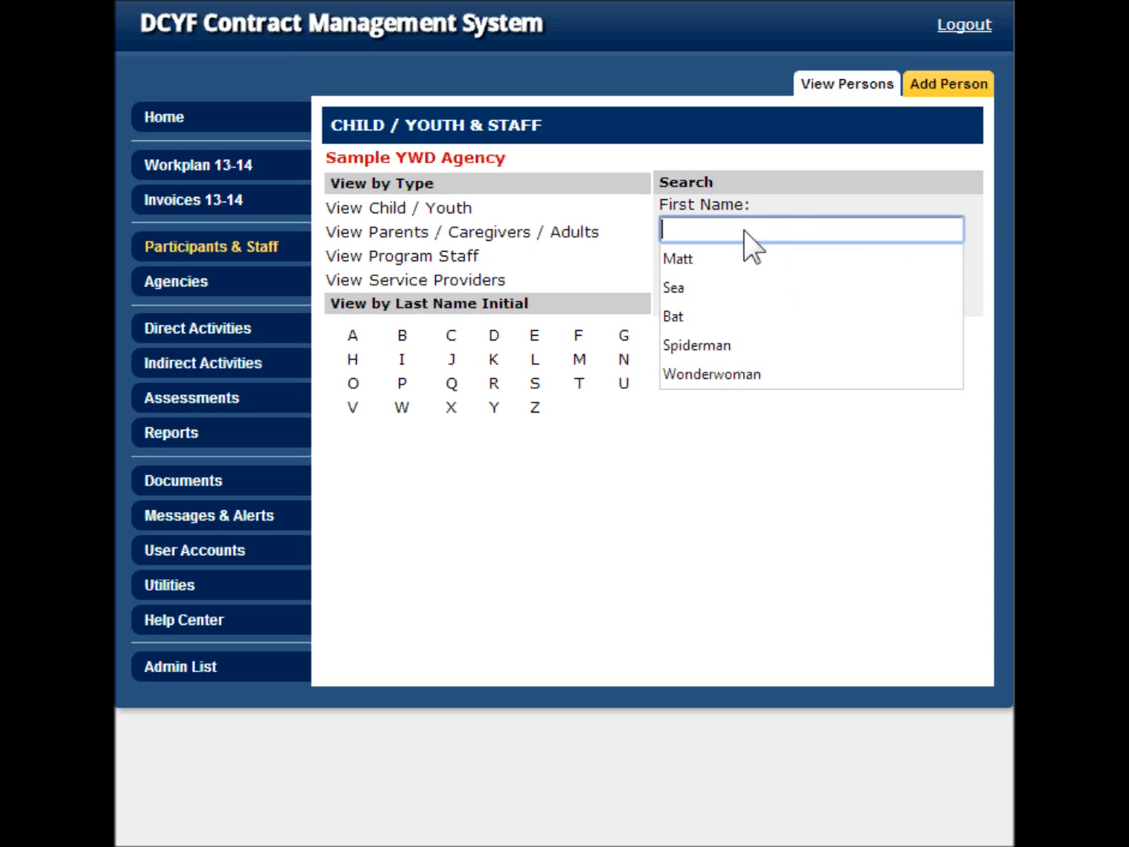
click(869, 544)
click(790, 279)
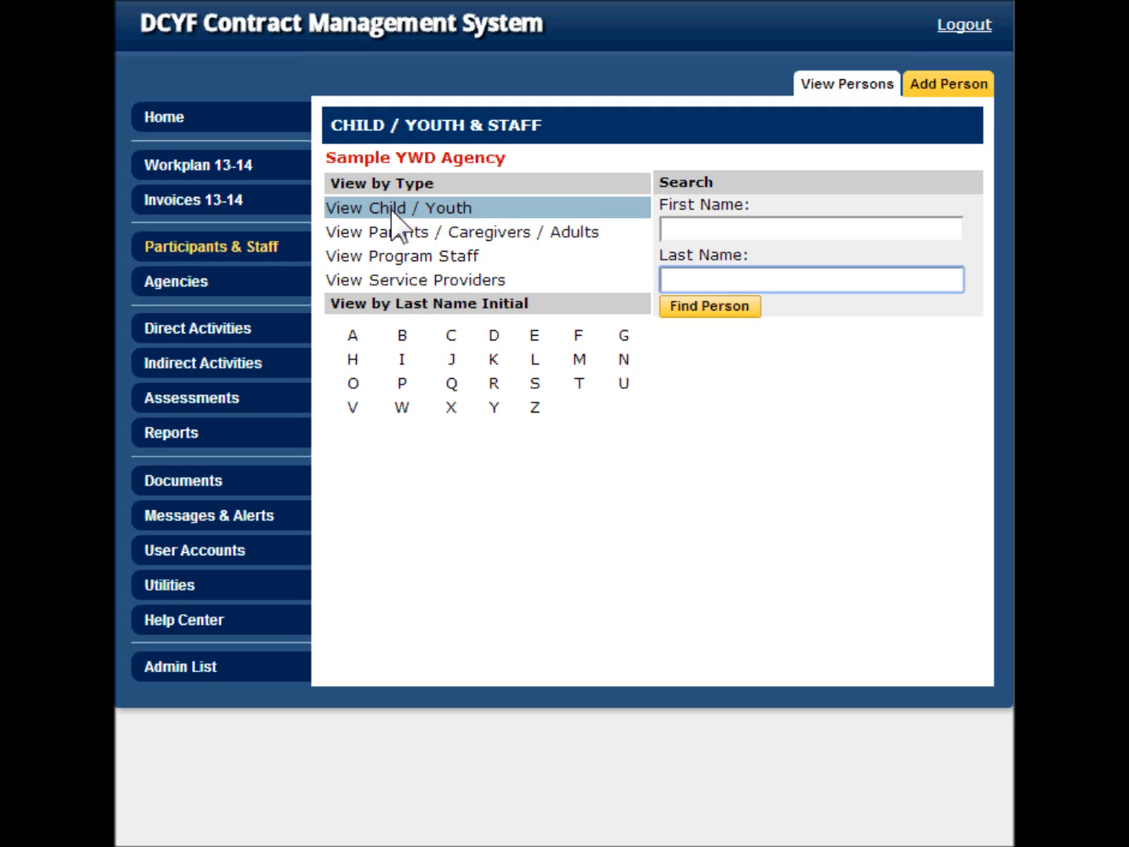
click(417, 203)
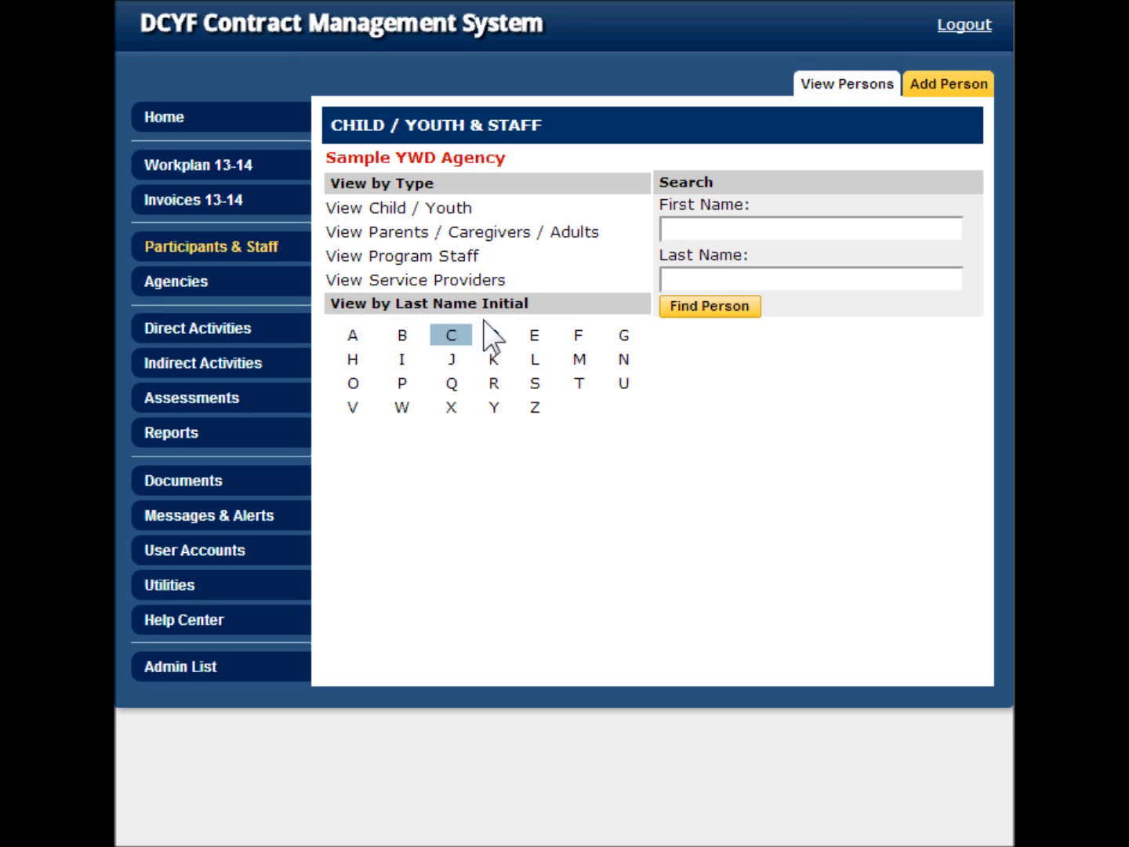
click(452, 337)
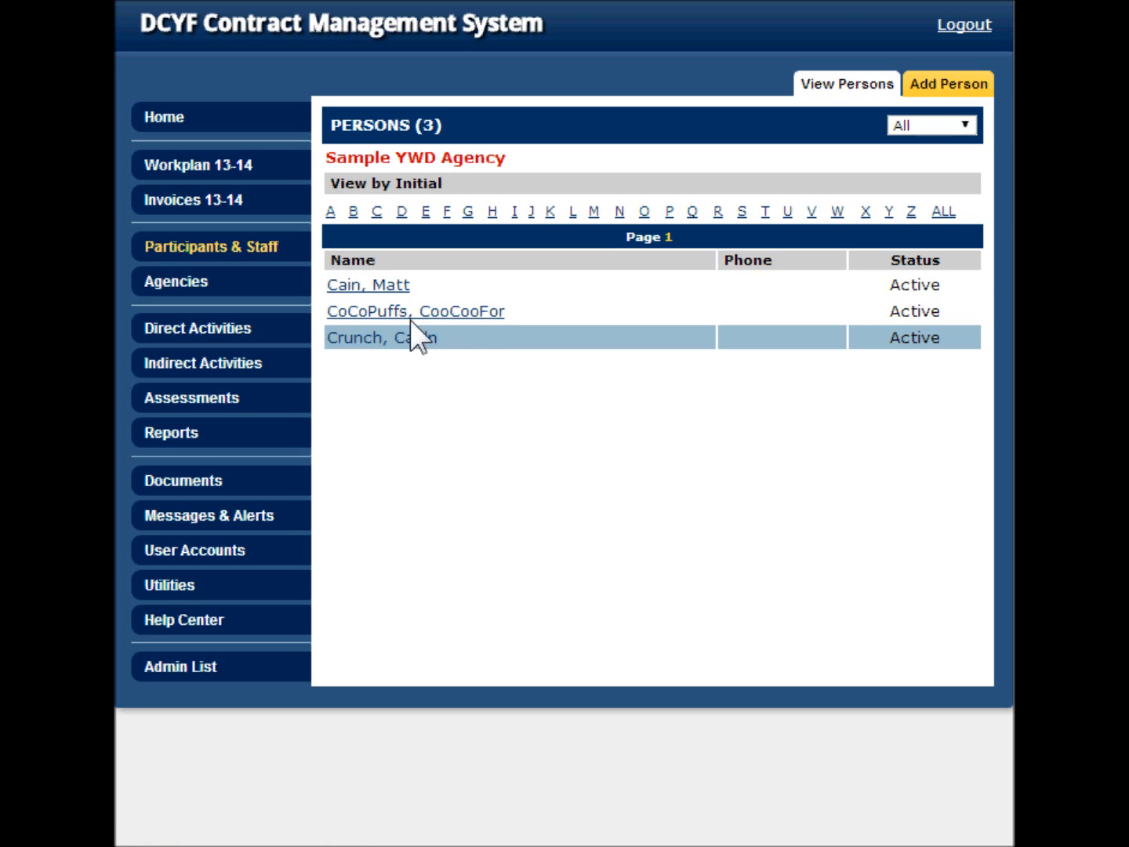
click(364, 284)
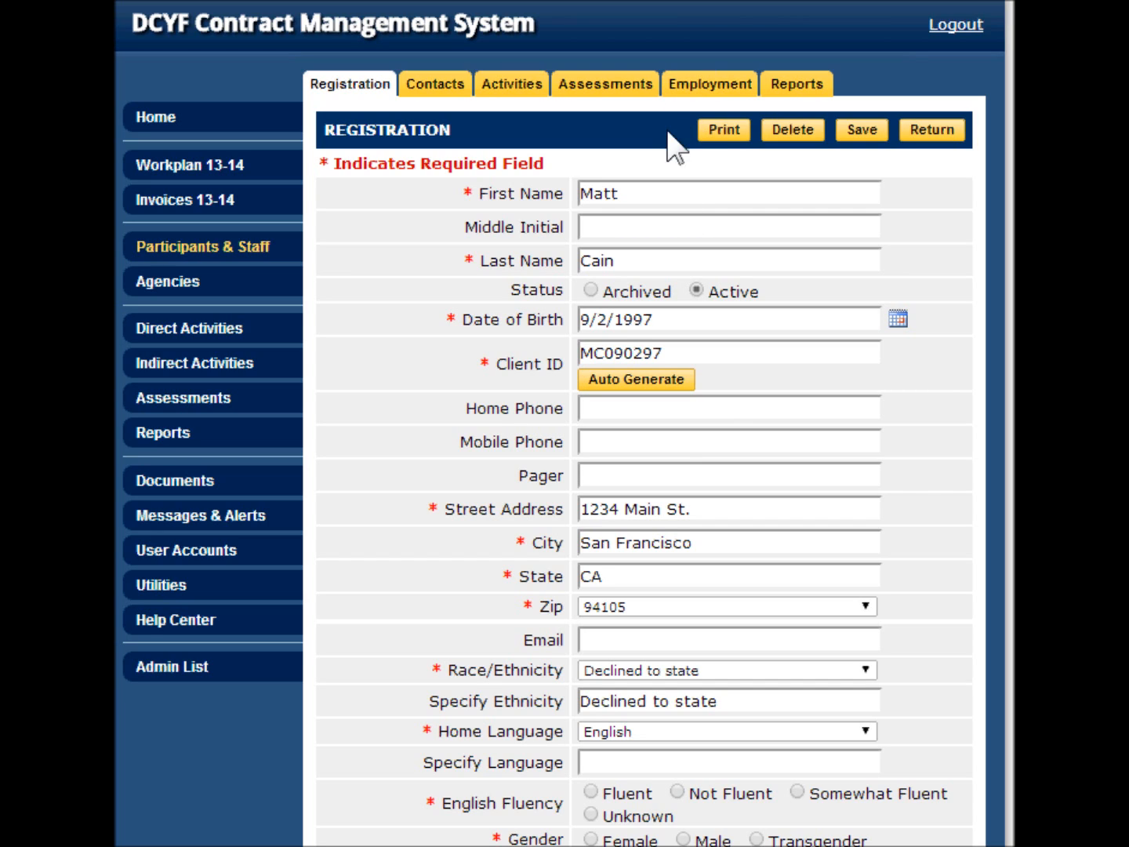
View the participant's employment records for all terms and start a new placement and retention record
click(723, 80)
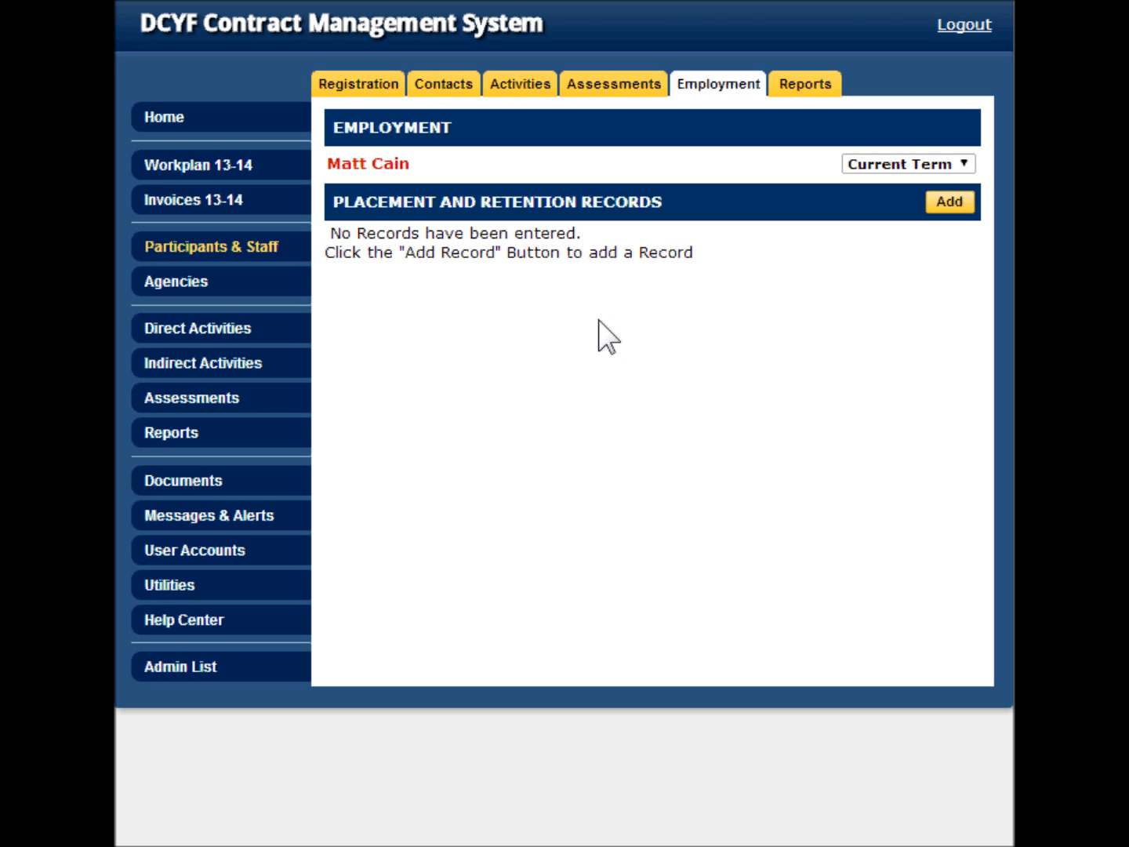
click(941, 166)
click(887, 199)
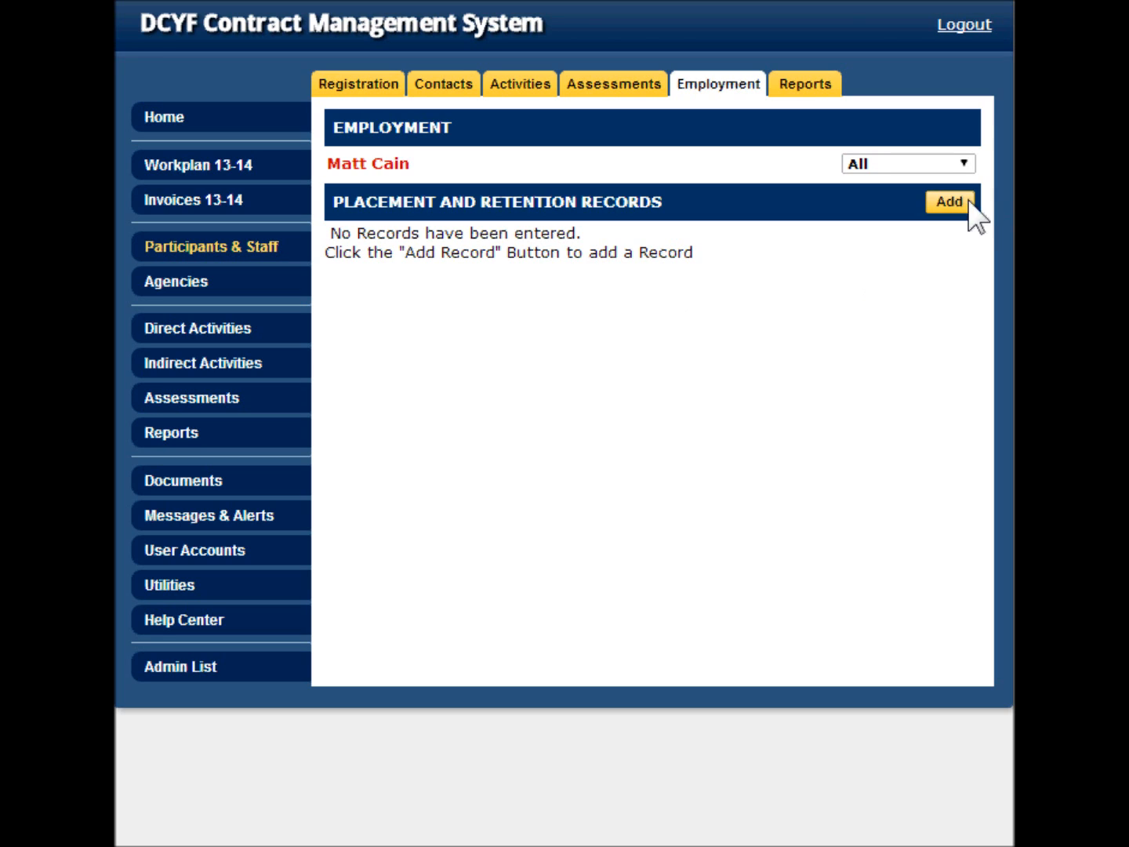
click(950, 201)
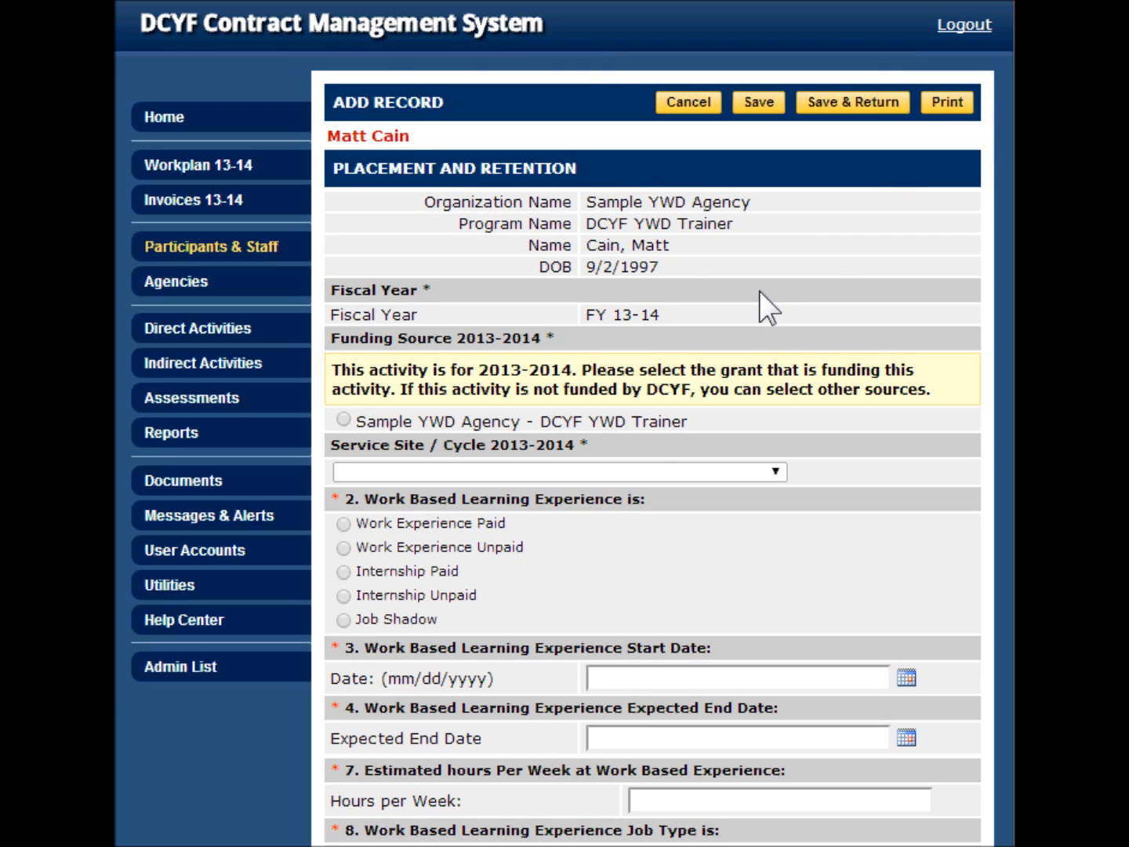
Examine the questions on the blank placement and retention form and its fiscal year entry
scroll(721, 326, down, 8)
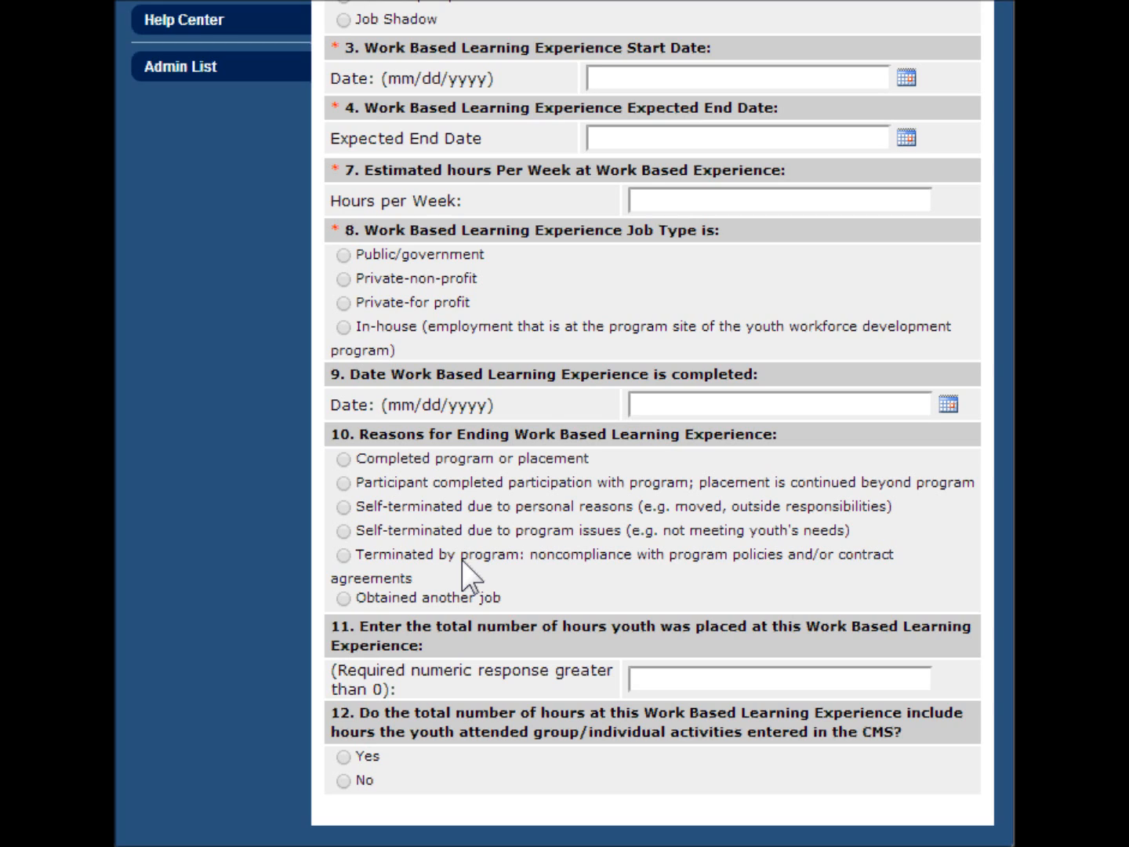
scroll(478, 526, up, 8)
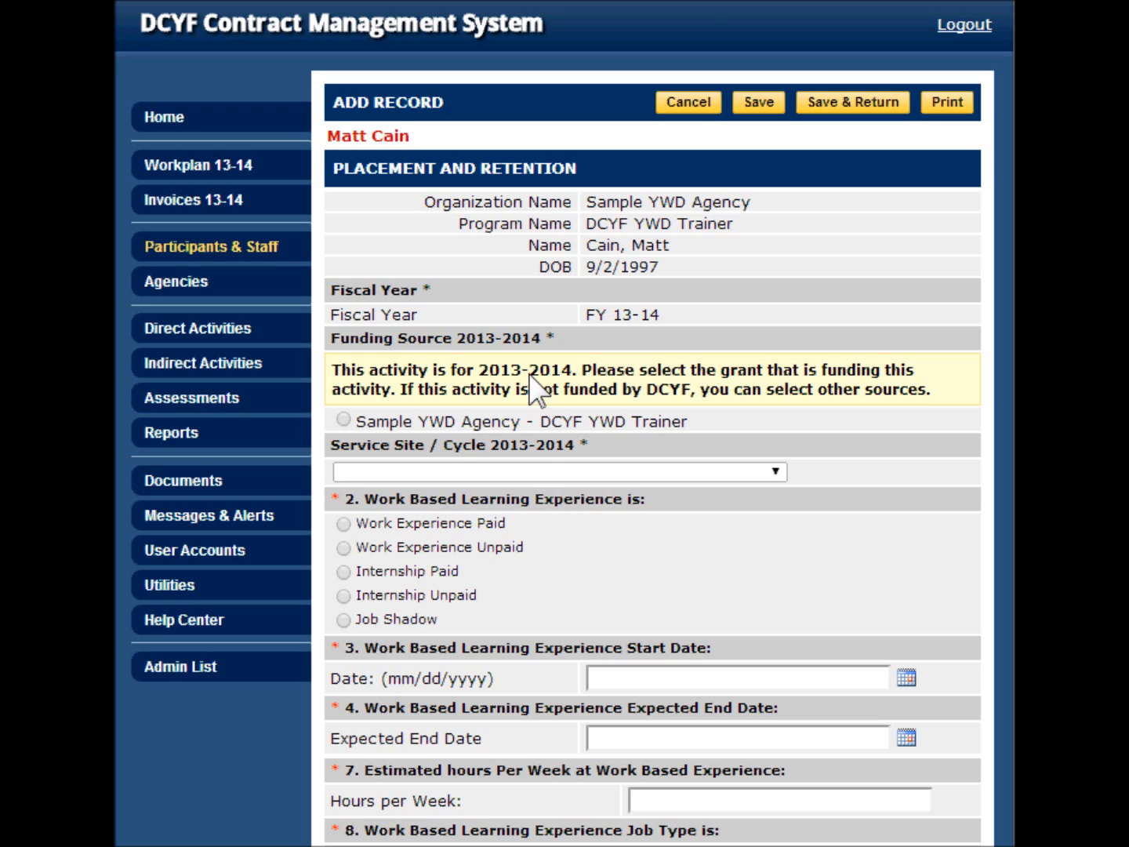
drag(352, 313, 595, 324)
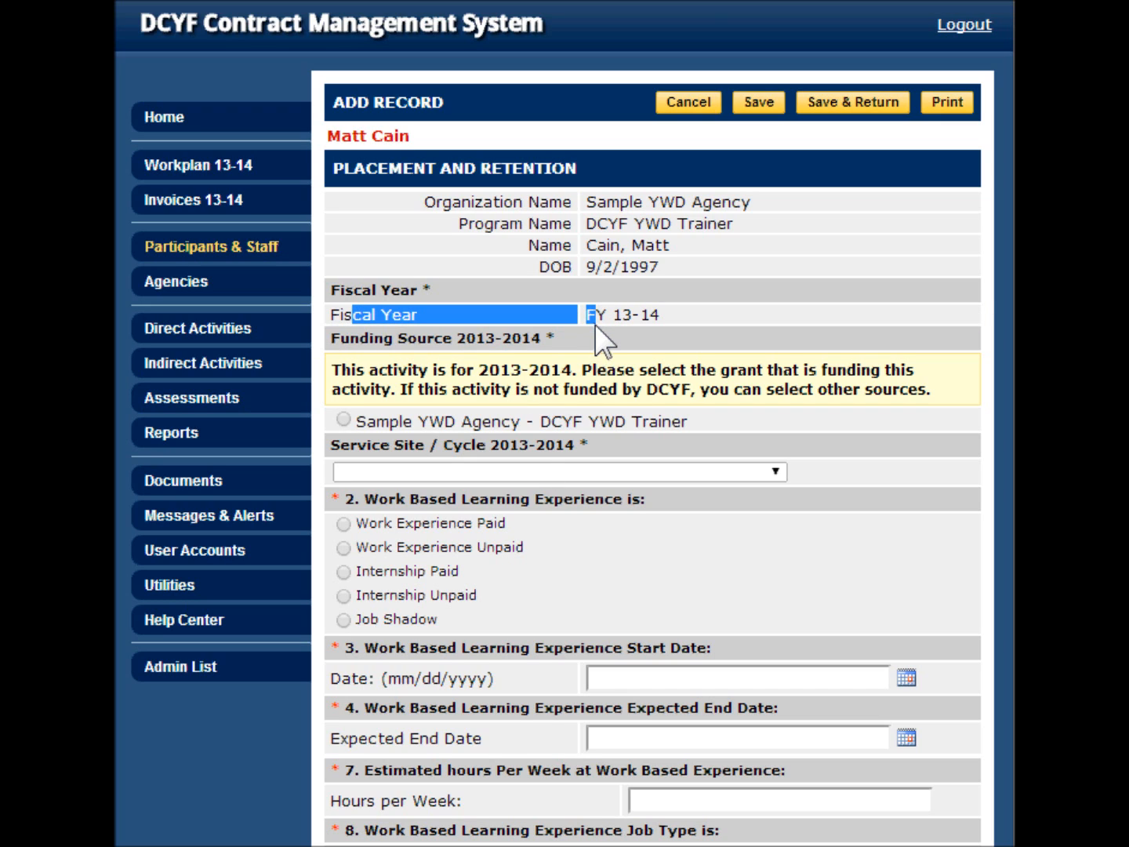
click(705, 337)
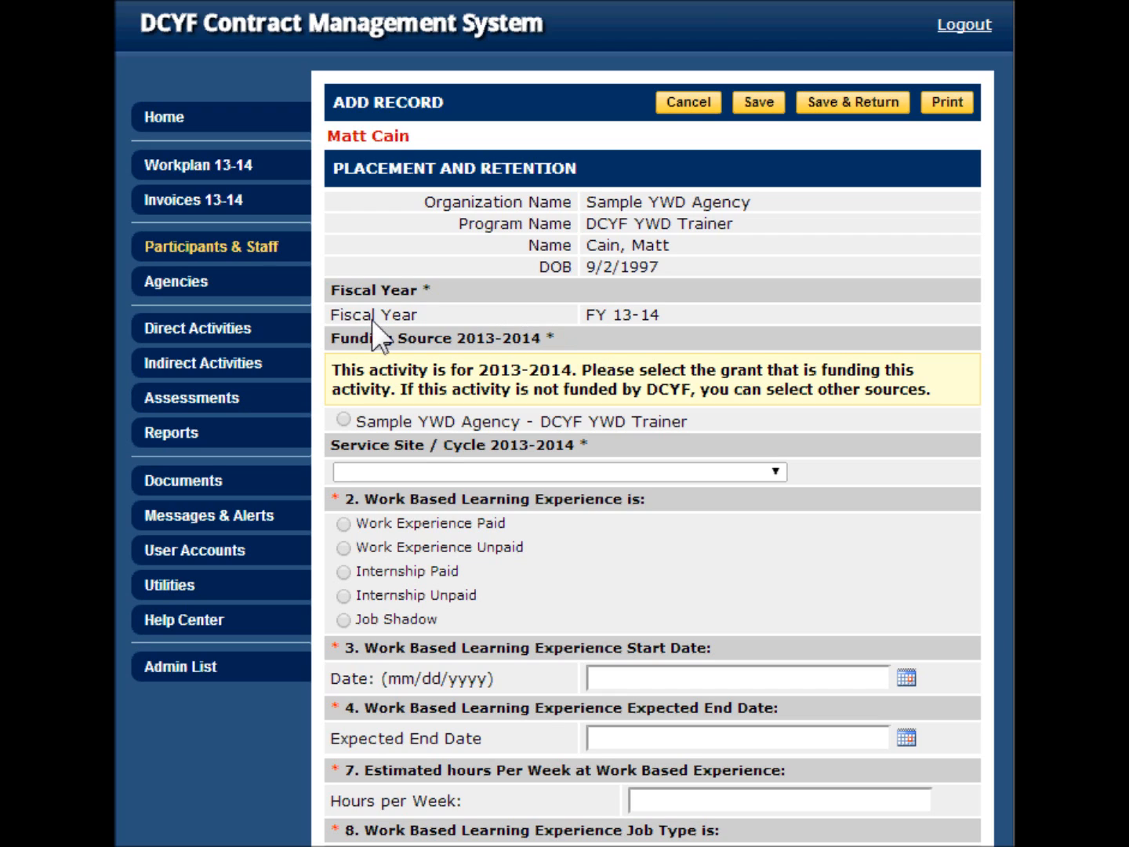
drag(360, 314, 688, 315)
click(681, 321)
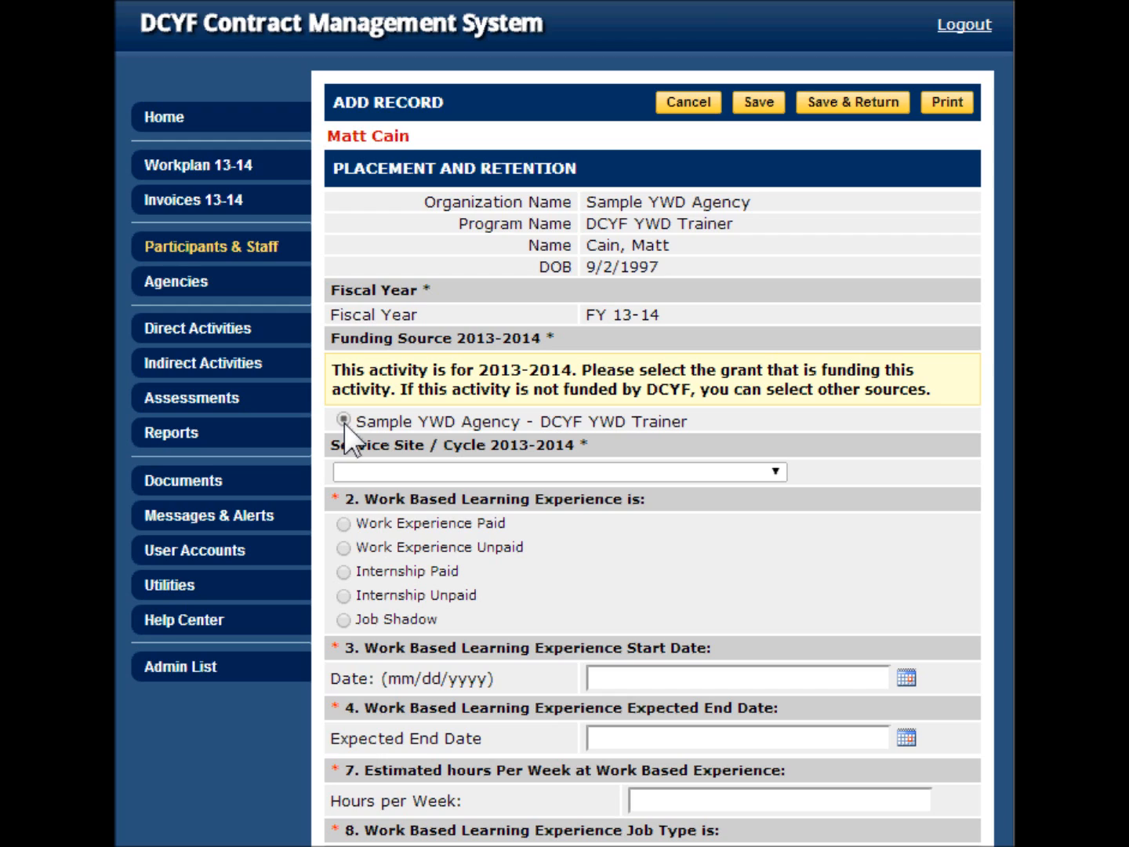
Choose Sample YWD Agency - DCYF YWD Trainer funding, the International Studies Academy School service site, and Work Experience Paid as the learning experience
click(382, 472)
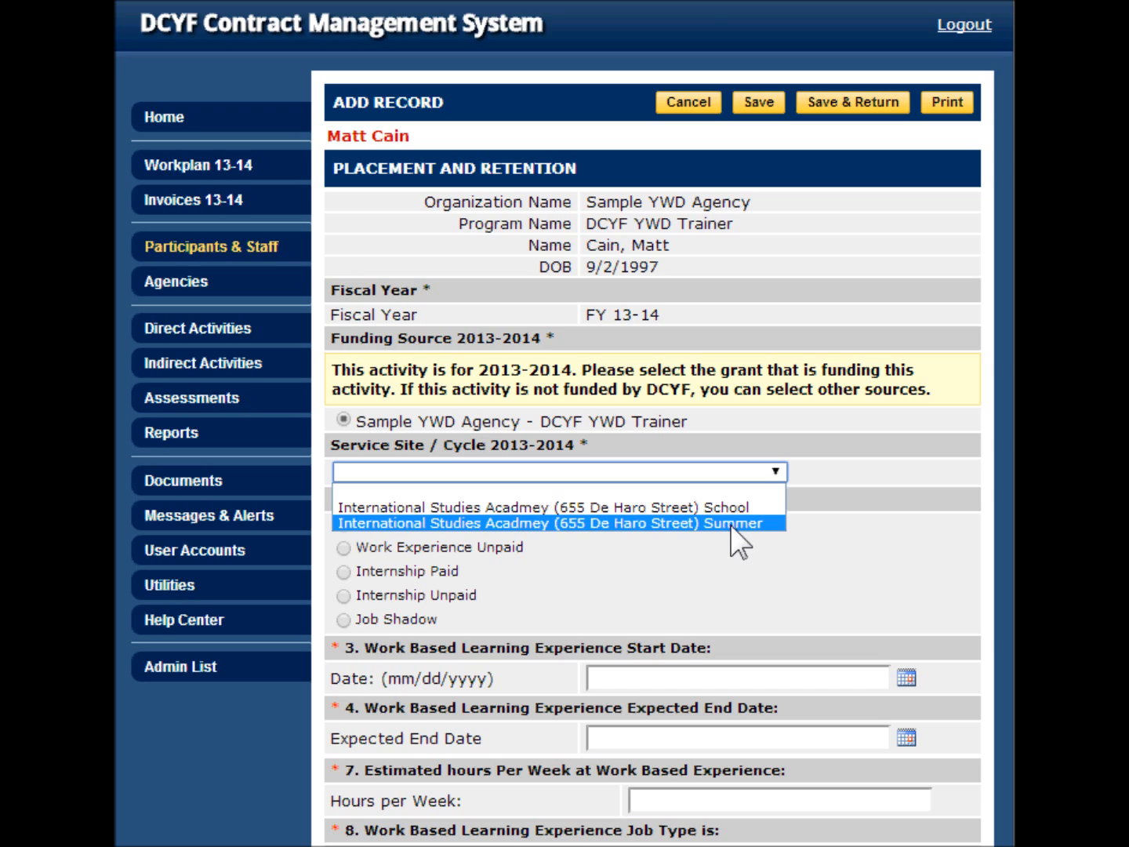
click(724, 506)
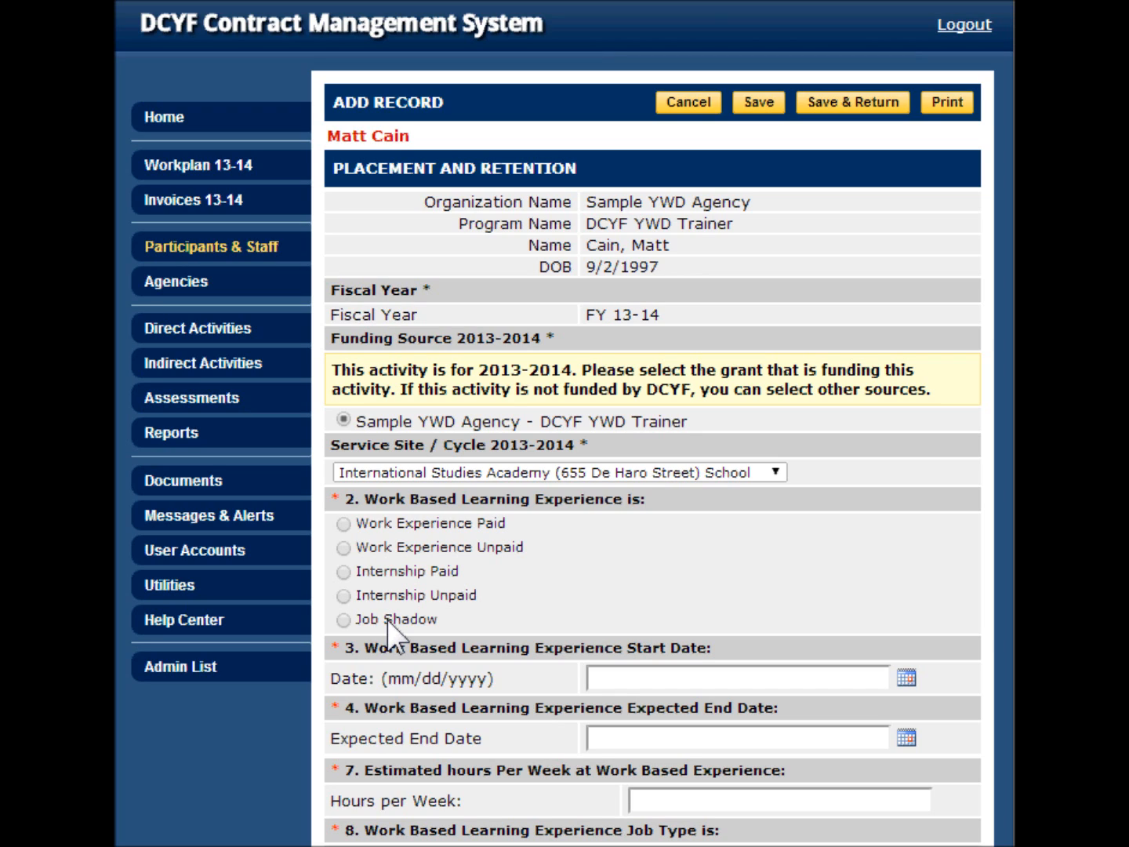
click(344, 523)
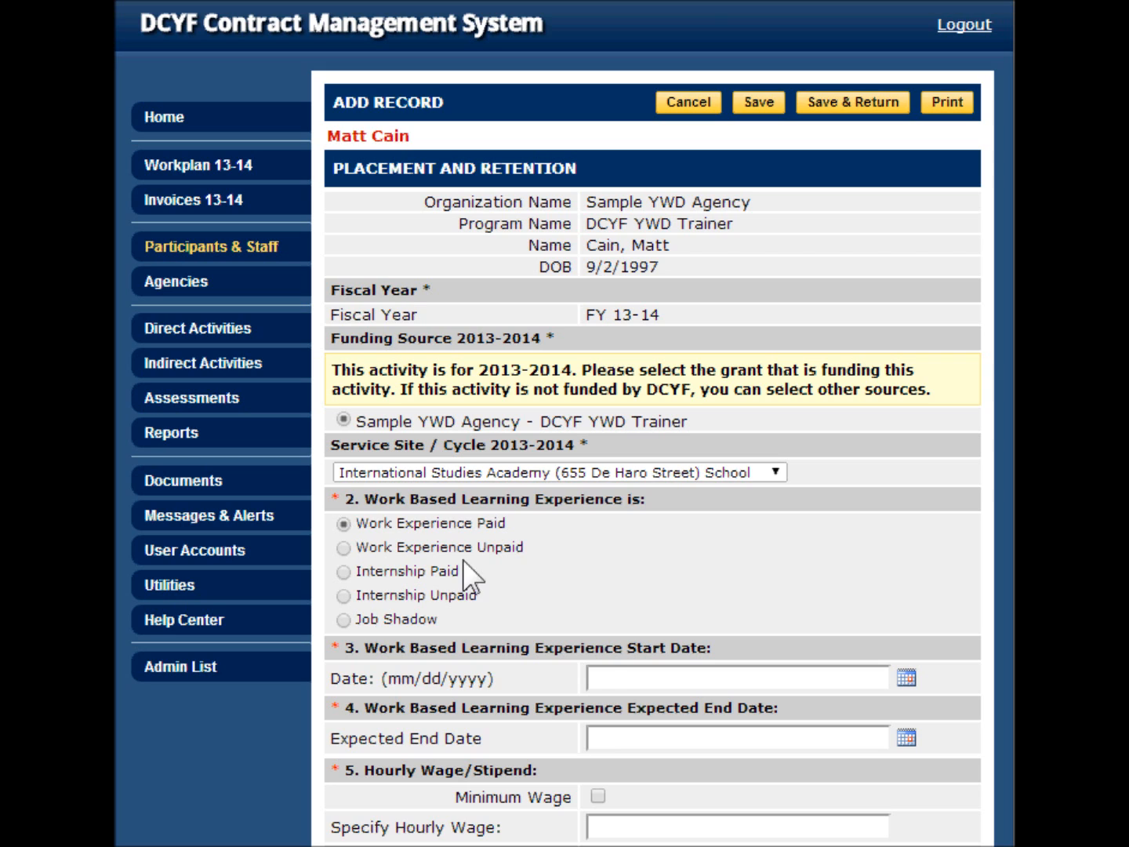
Set the work based learning experience's start date to 1/13/2014 and its expected end date to 5/30/2014
scroll(507, 618, down, 2)
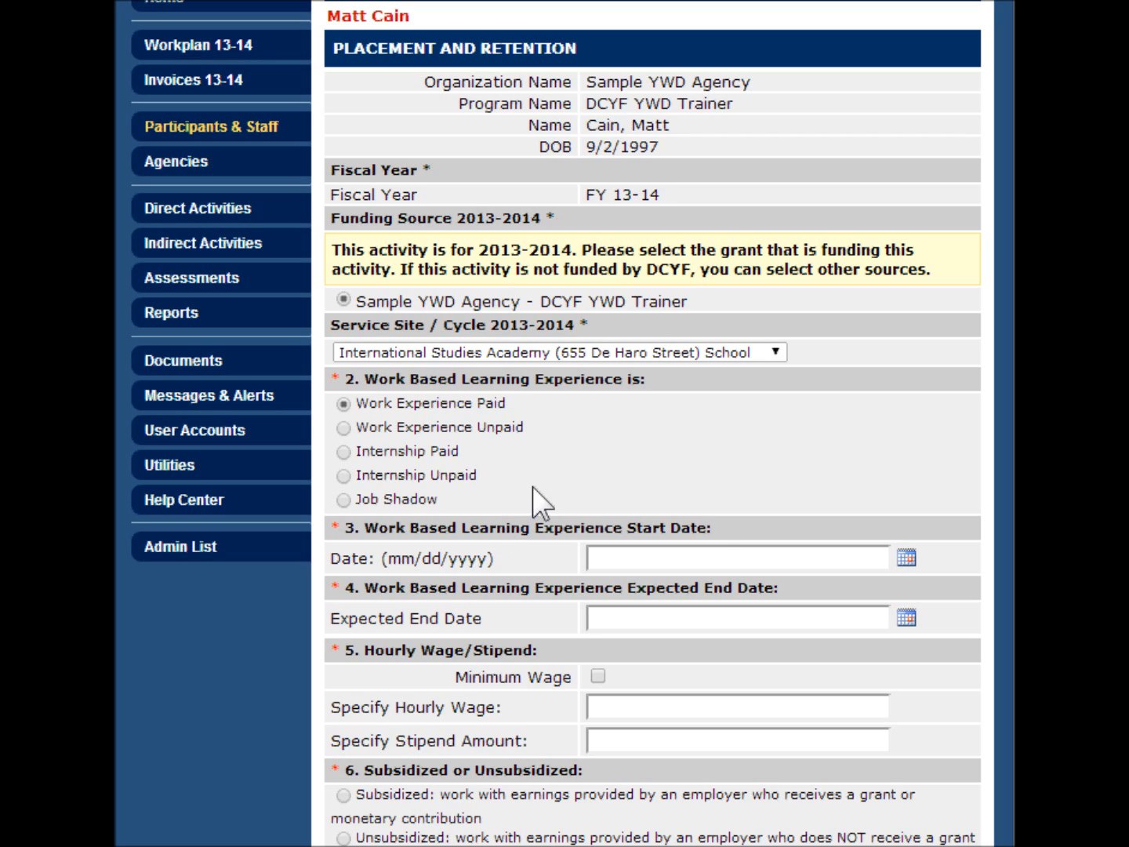
click(905, 559)
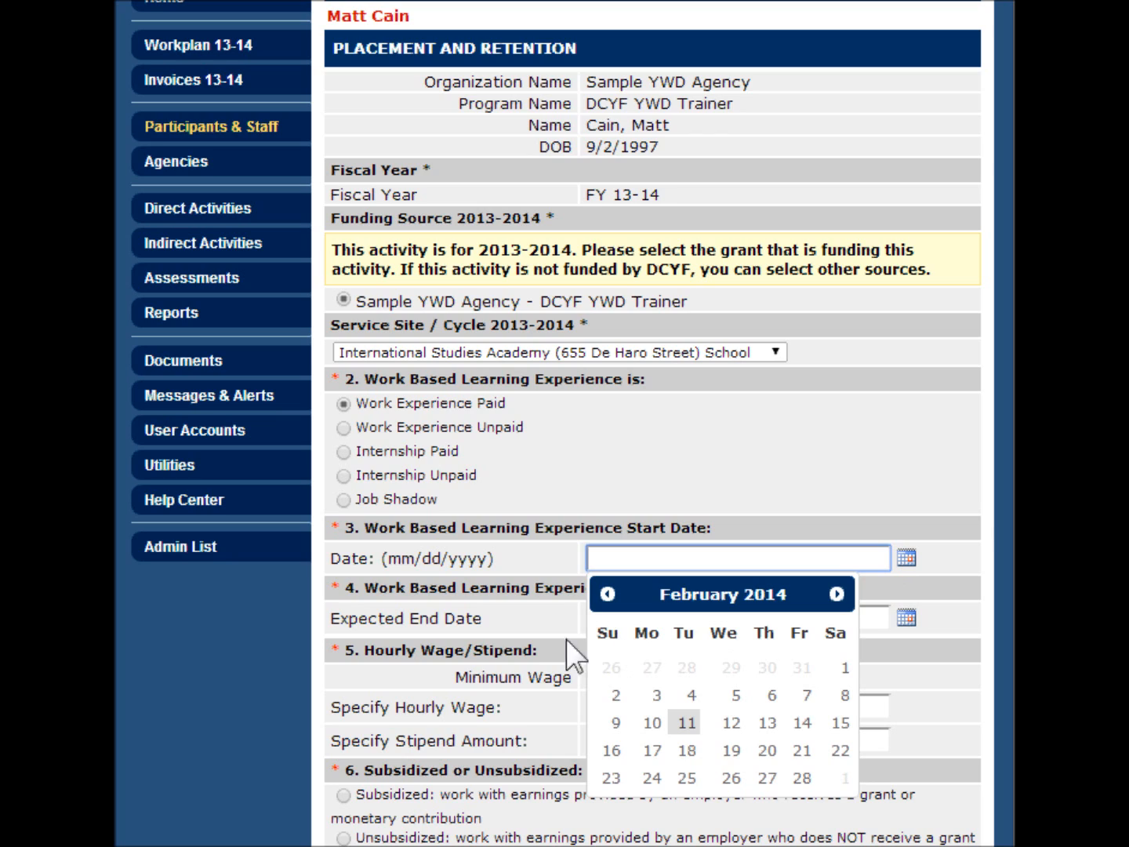
click(608, 595)
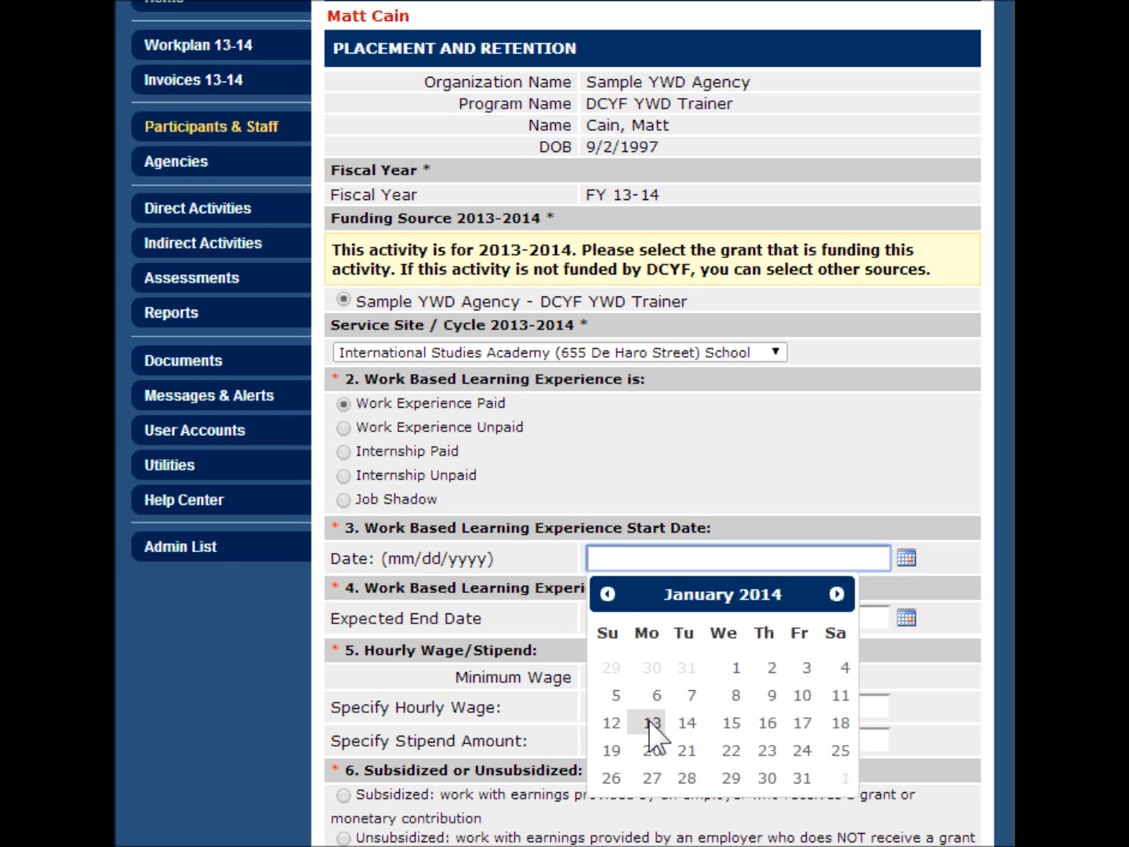
click(652, 723)
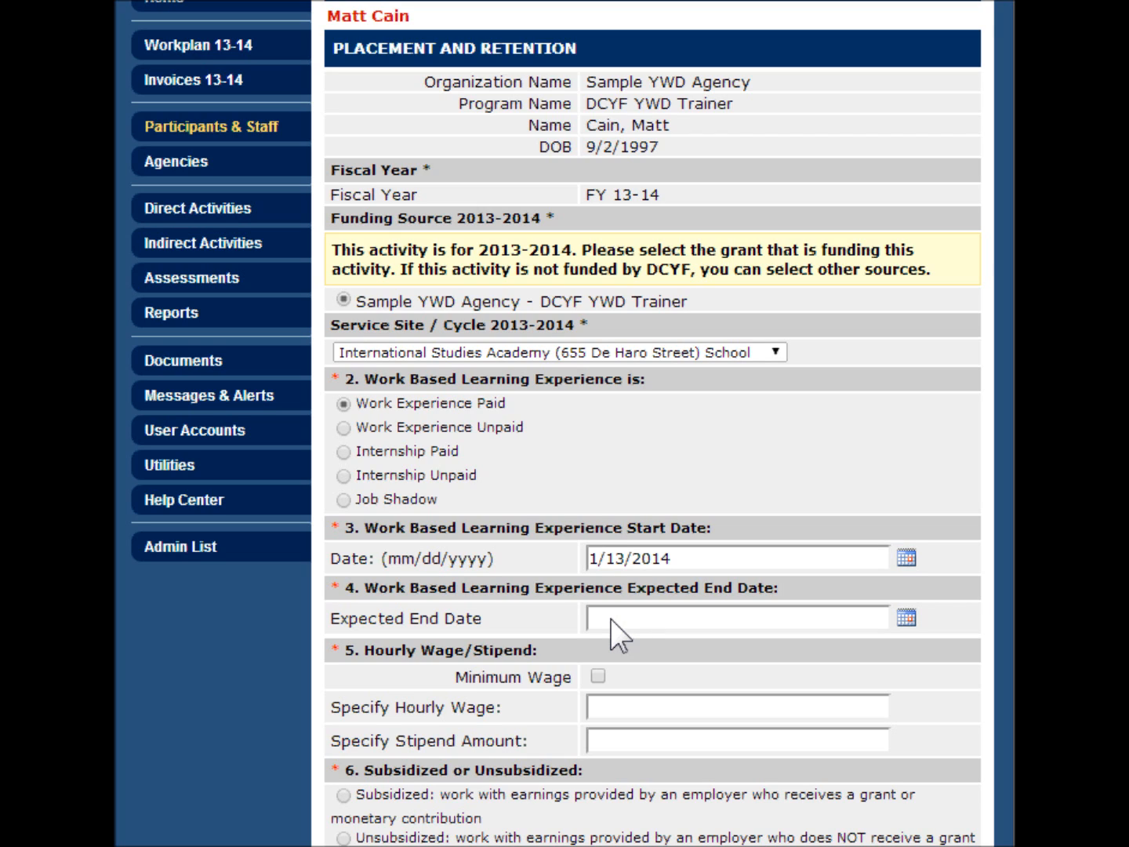
click(904, 617)
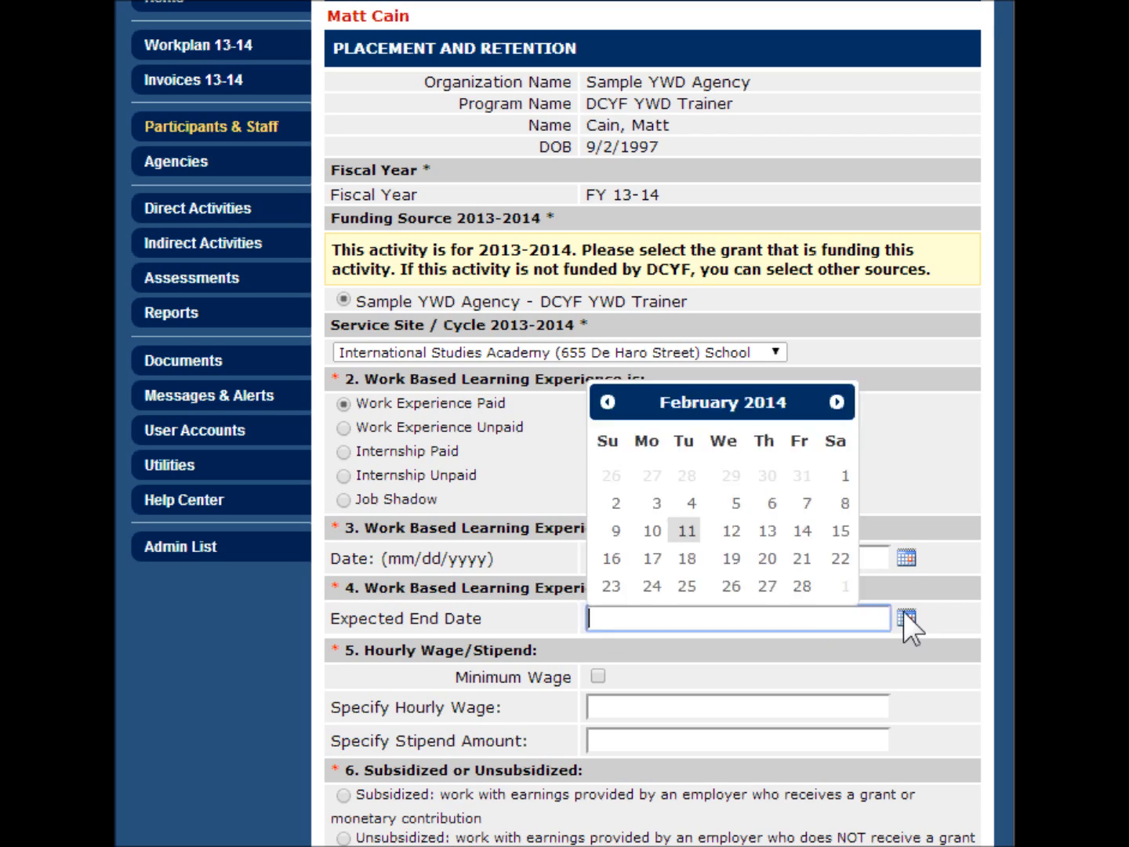
click(836, 403)
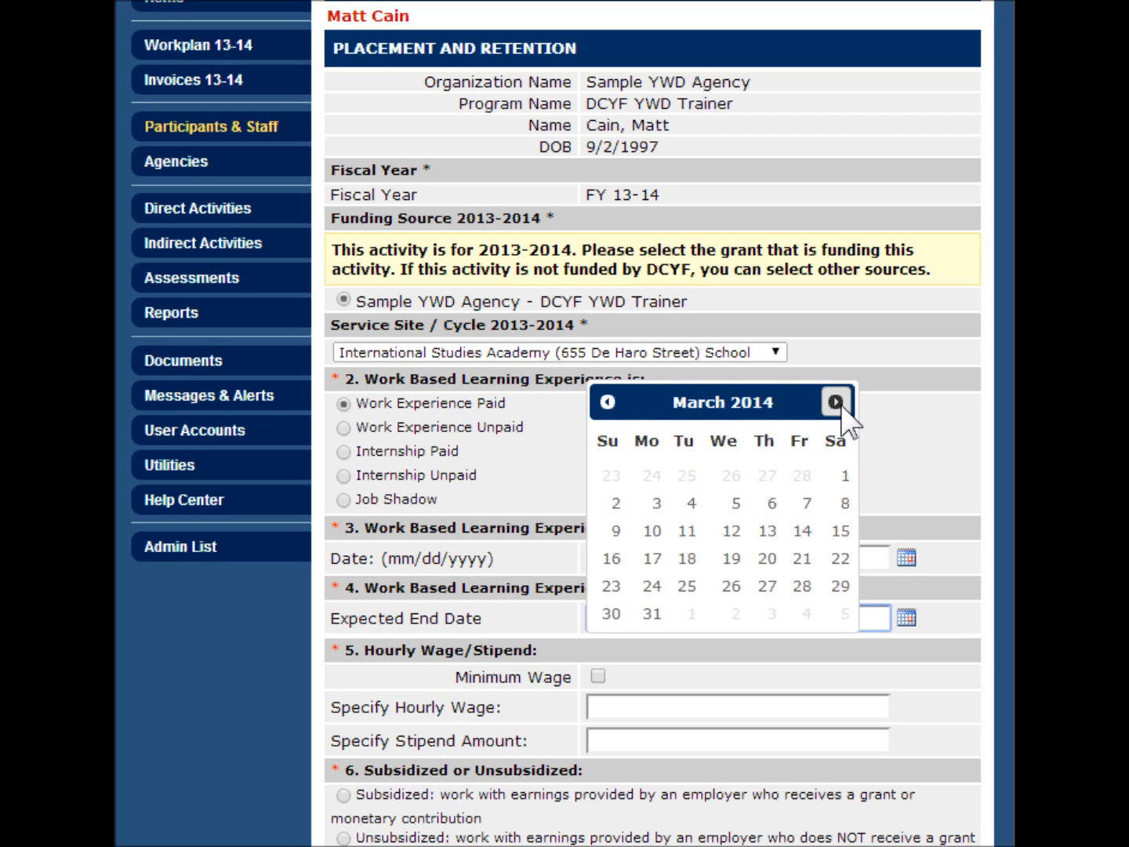
click(835, 402)
click(836, 402)
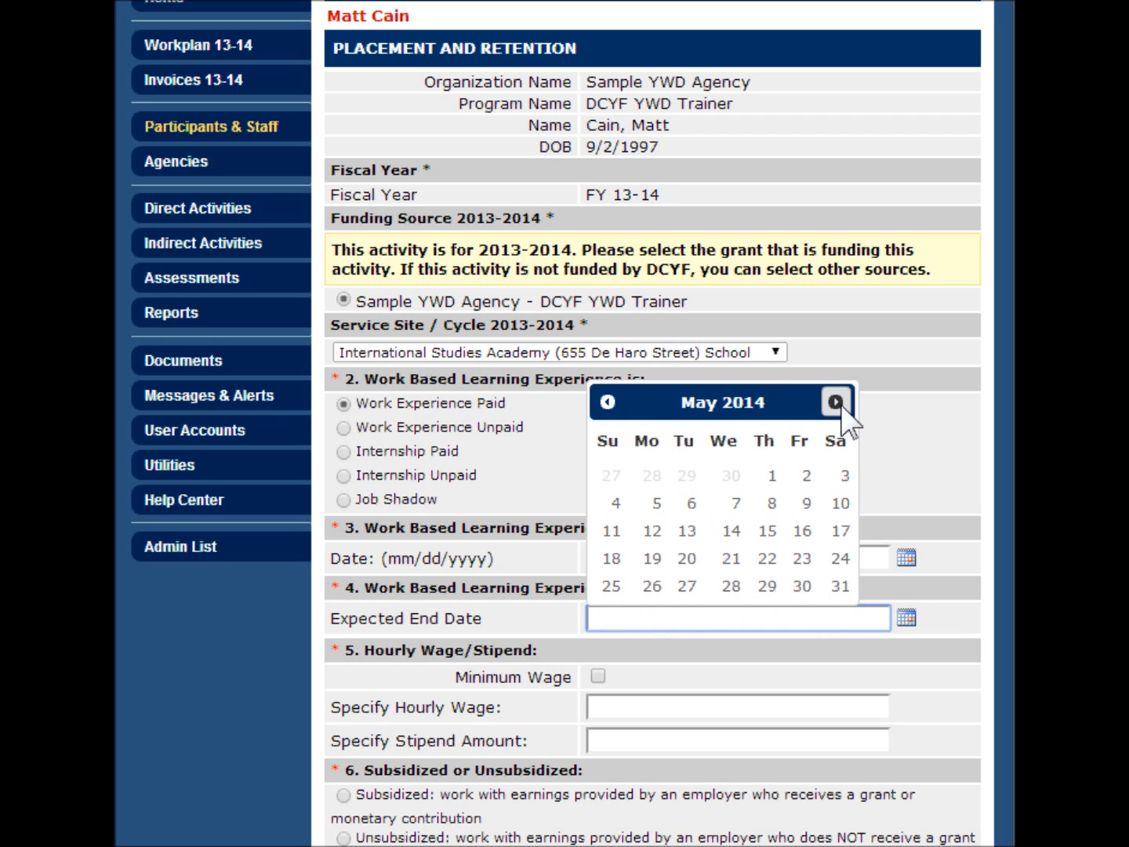
click(800, 585)
Mark the placement as minimum wage and enter an hourly wage of 13, leaving the stipend amount blank
scroll(840, 633, down, 1)
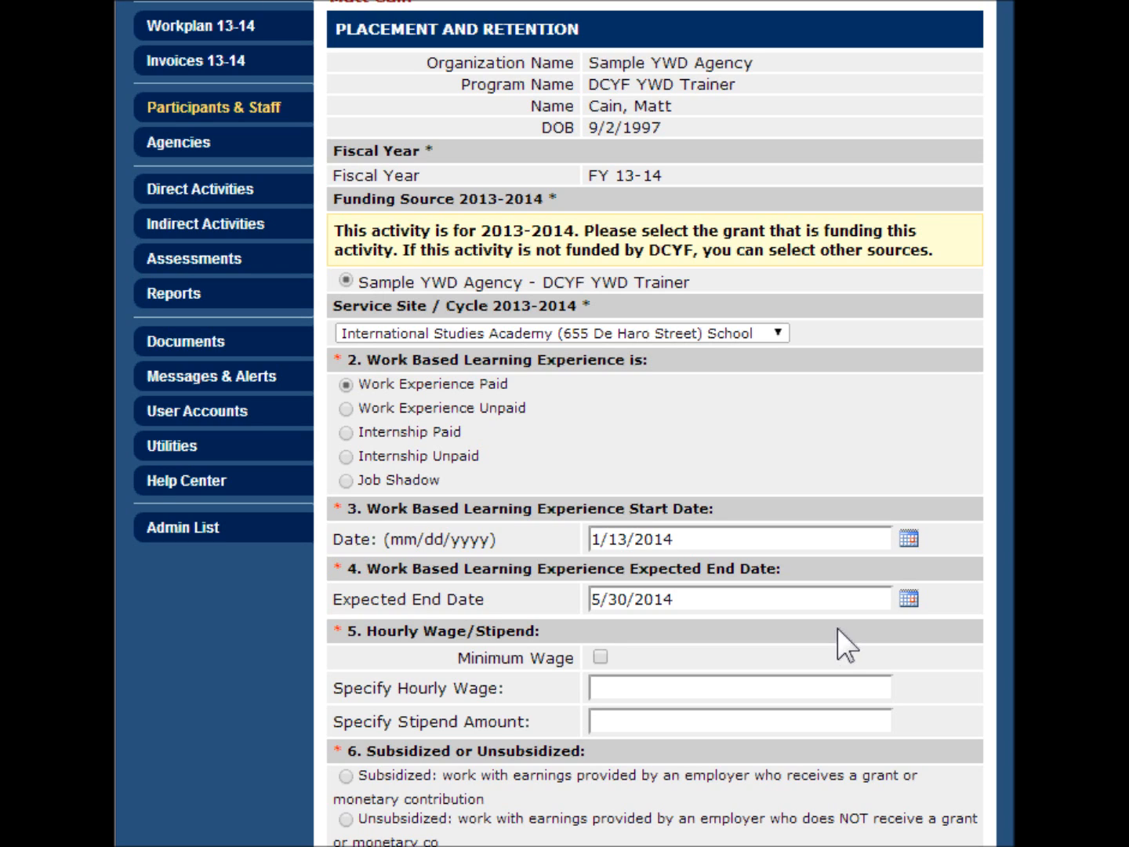
click(601, 658)
click(662, 686)
text(13)
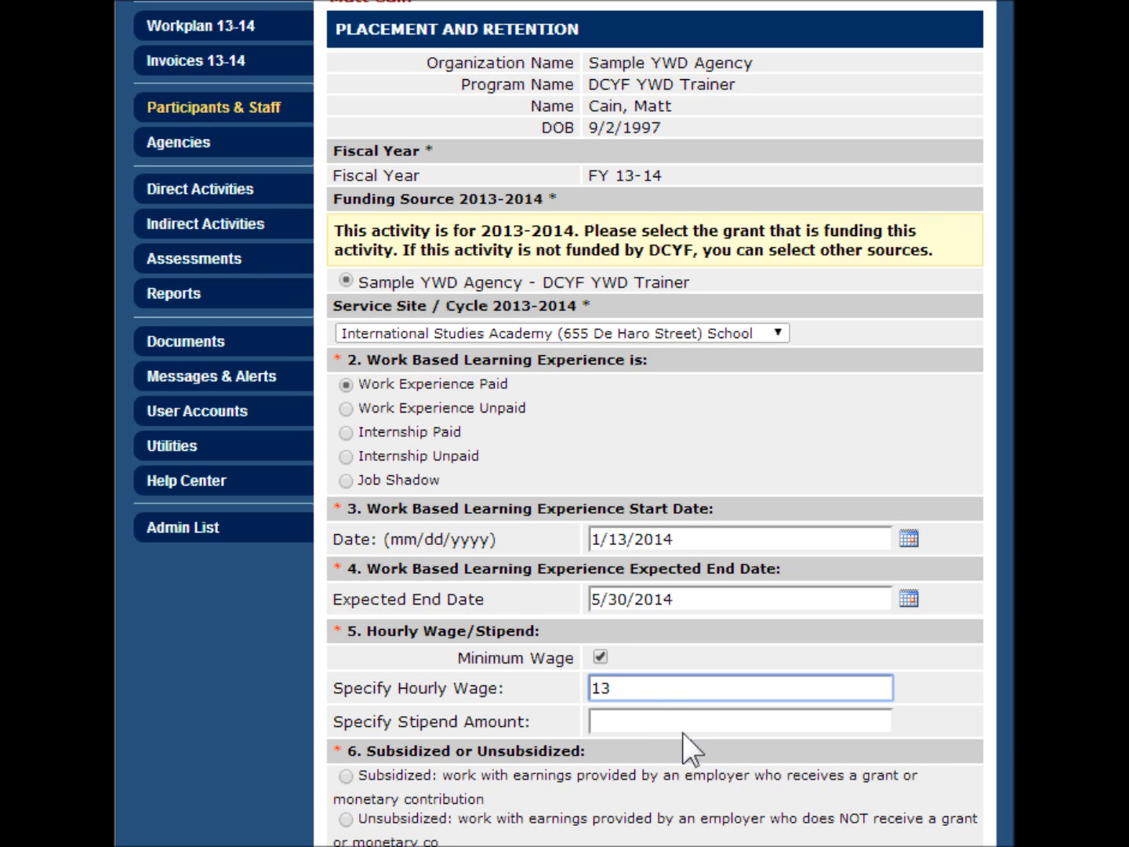
click(650, 725)
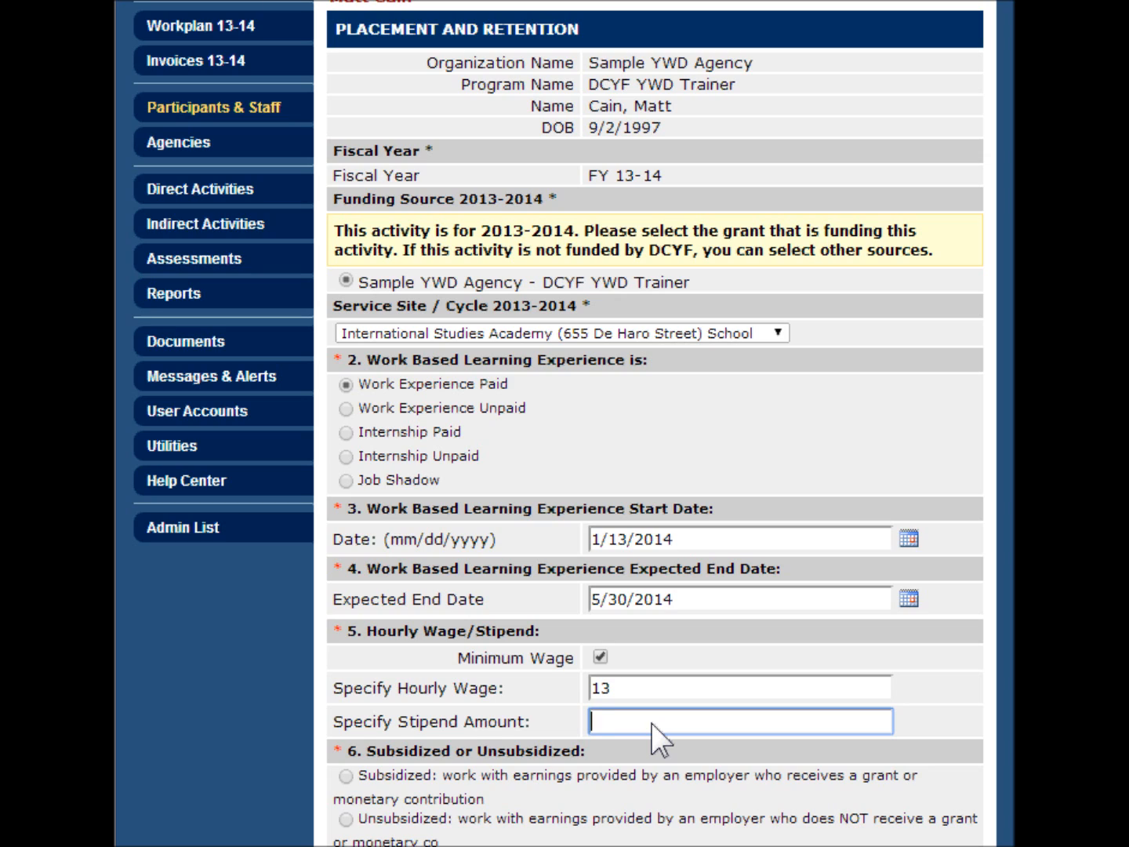
click(690, 736)
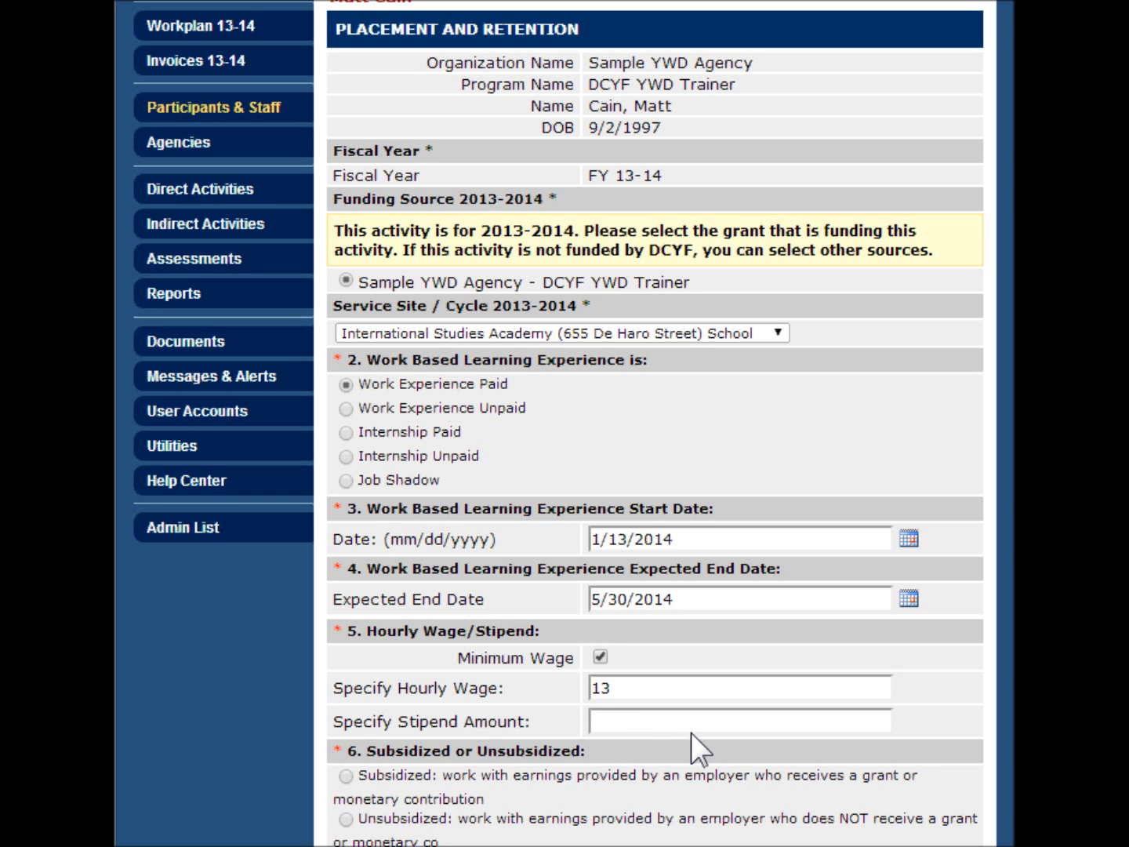
click(691, 732)
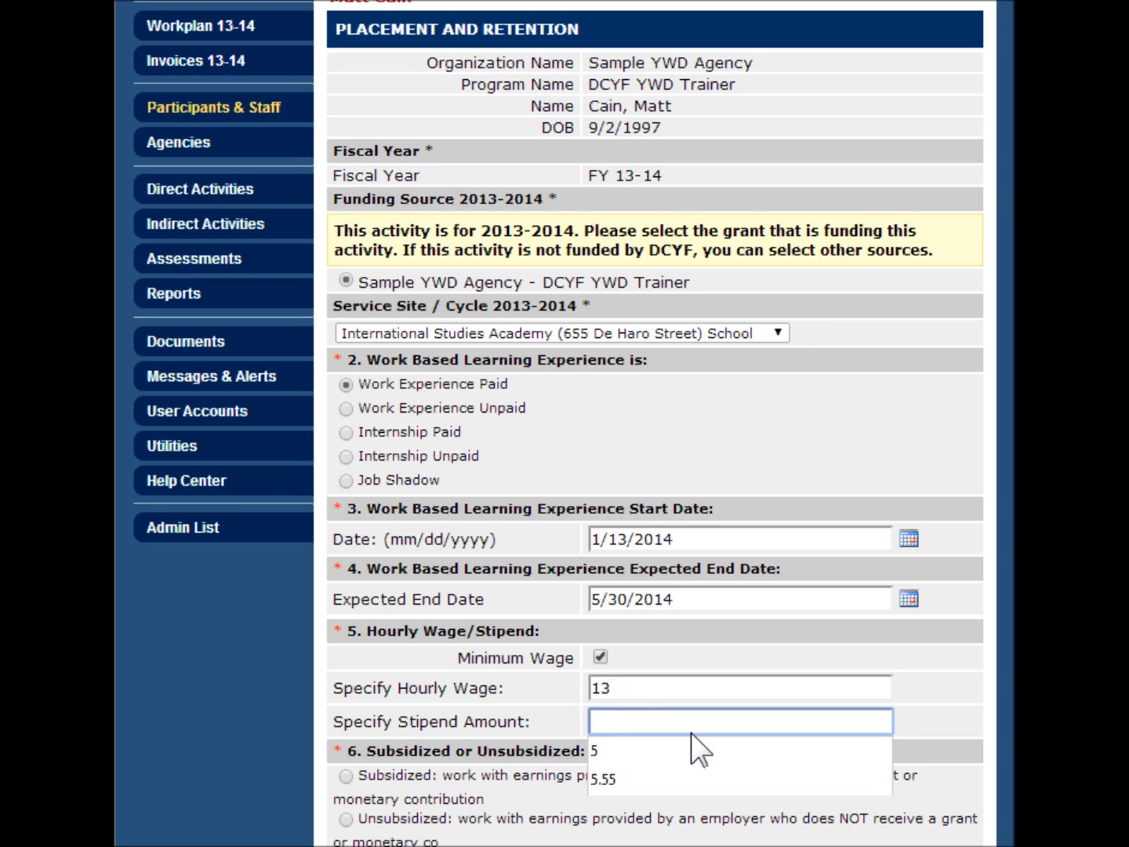
Classify the placement as subsidized and set the estimated hours per week to 15
scroll(690, 731, down, 1)
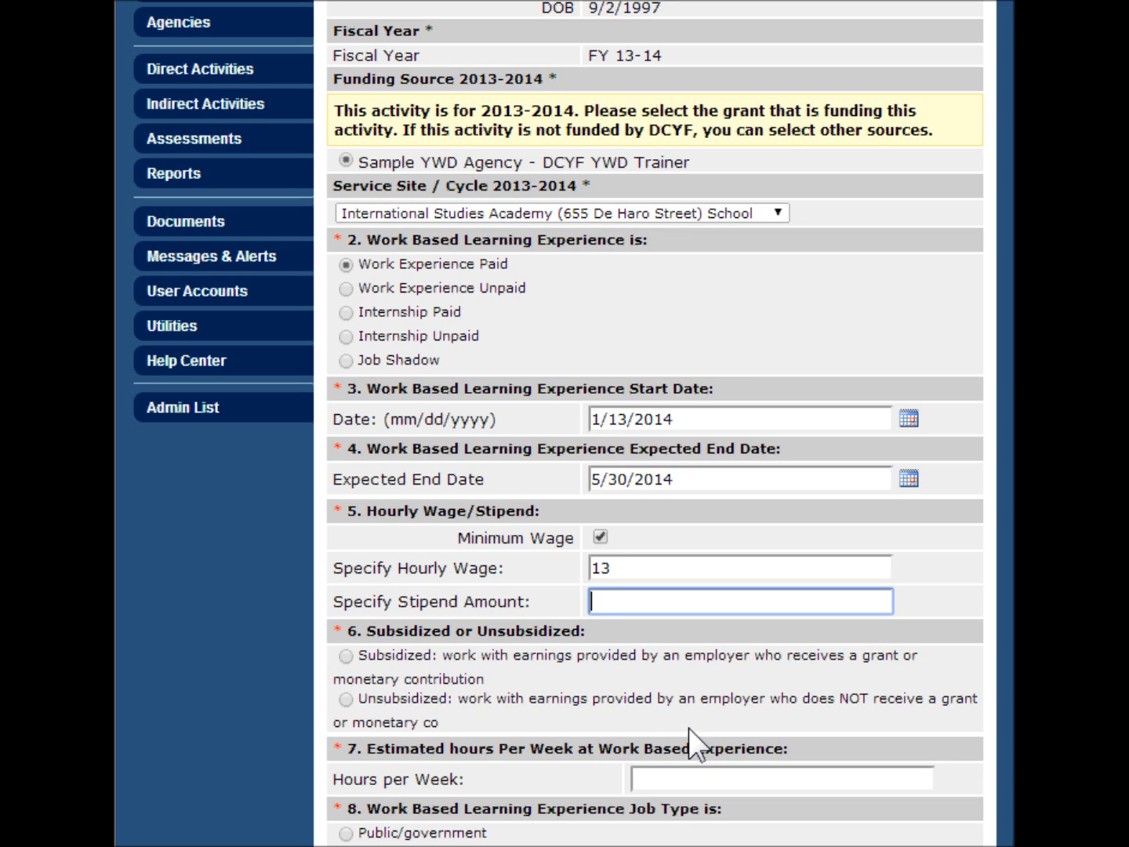
click(346, 656)
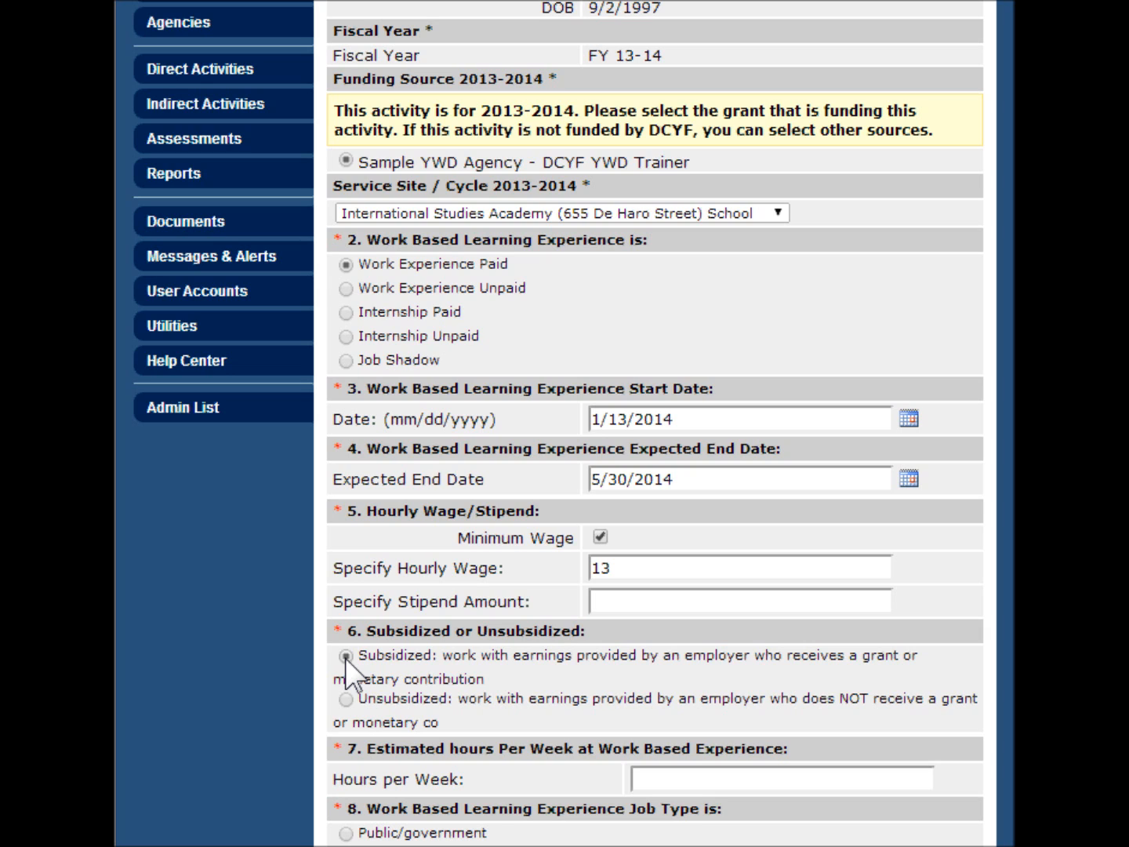
scroll(504, 665, down, 1)
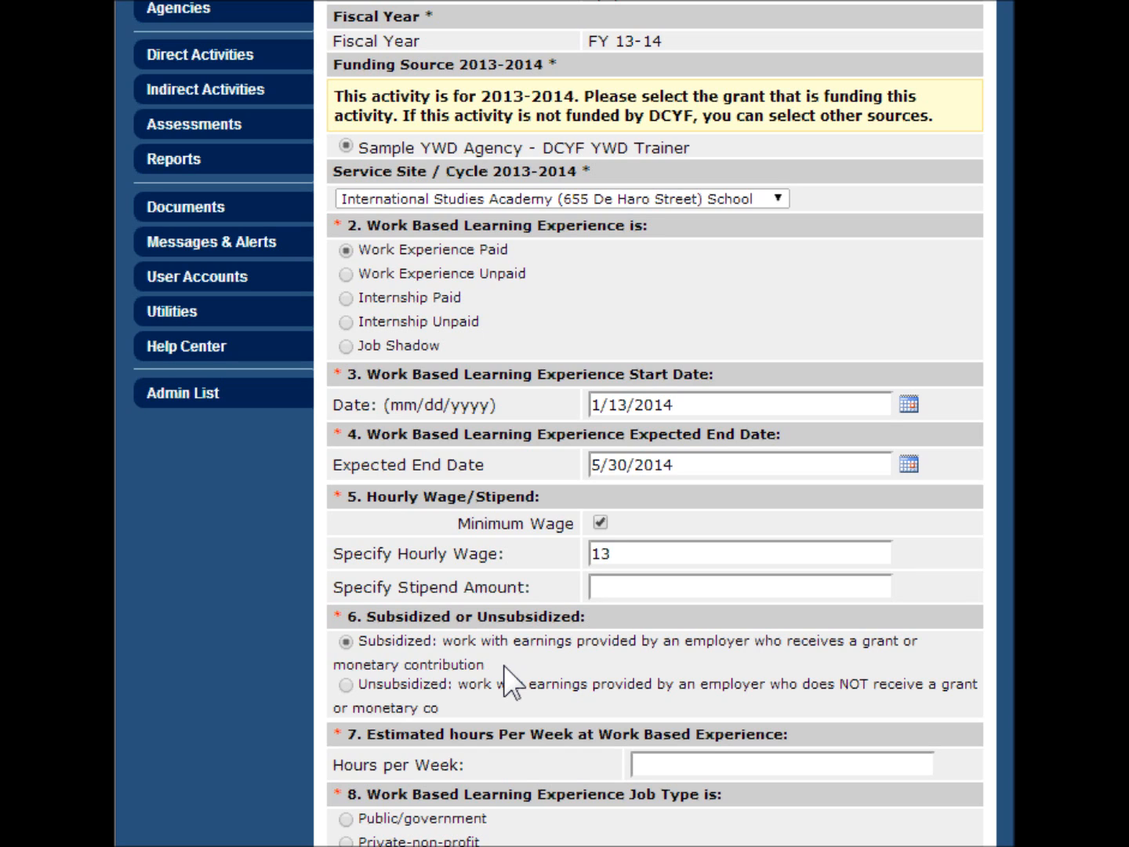
click(663, 765)
text(15)
Set the job type to In-house and try to save the placement record and return
scroll(573, 757, down, 2)
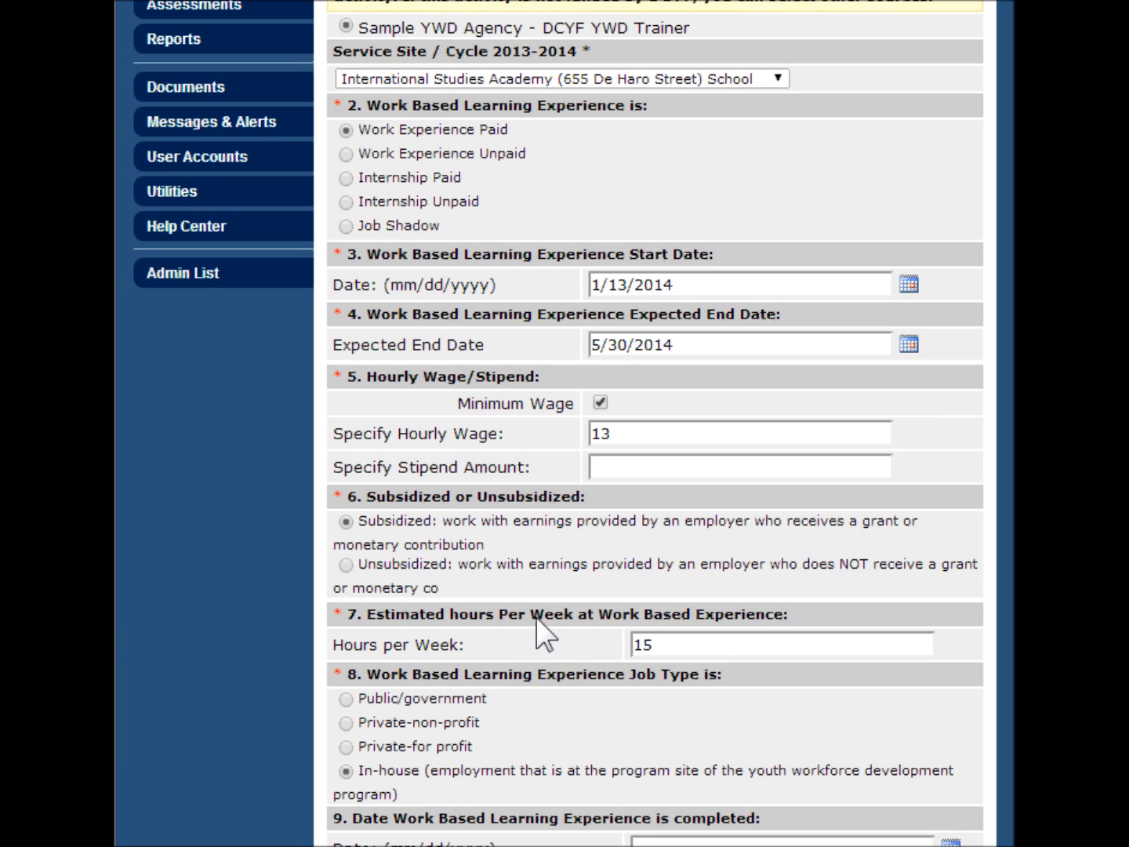
scroll(538, 617, up, 5)
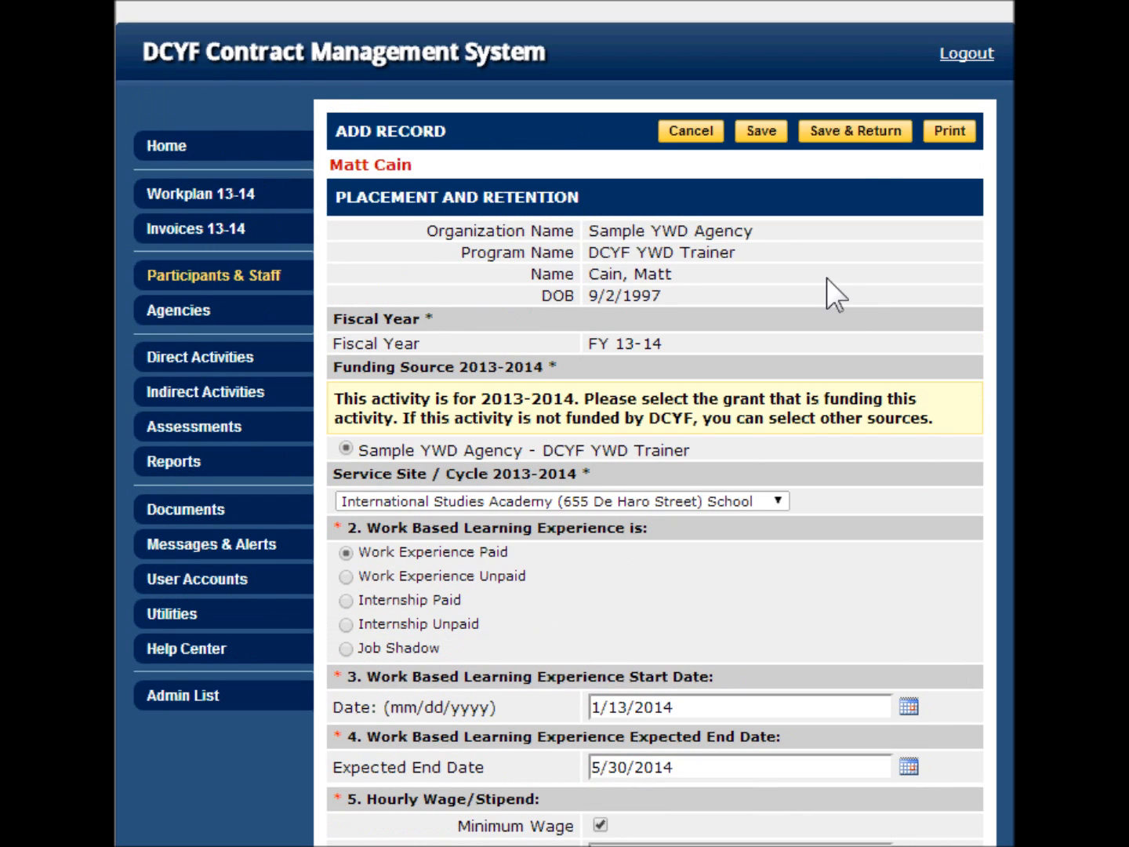
click(856, 134)
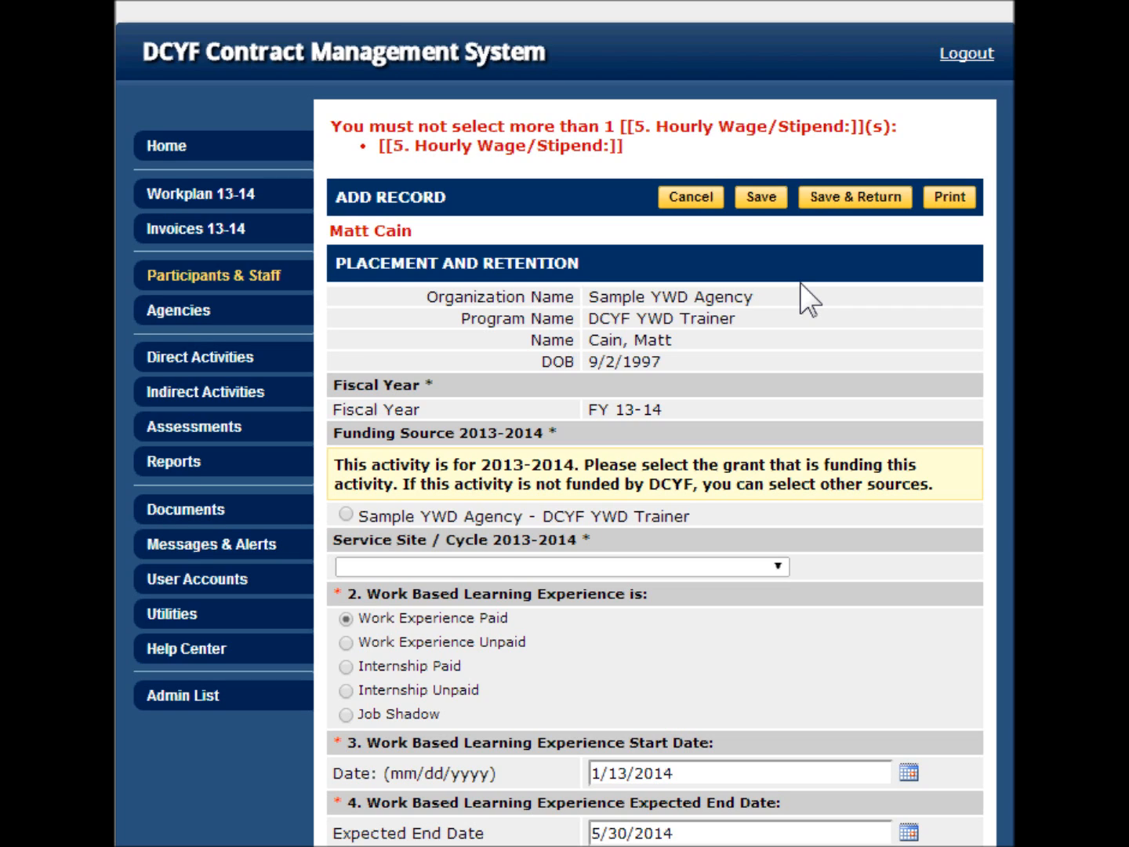
Clear the Minimum Wage option under Hourly Wage/Stipend, keeping only the specified hourly wage entry
drag(396, 126, 455, 135)
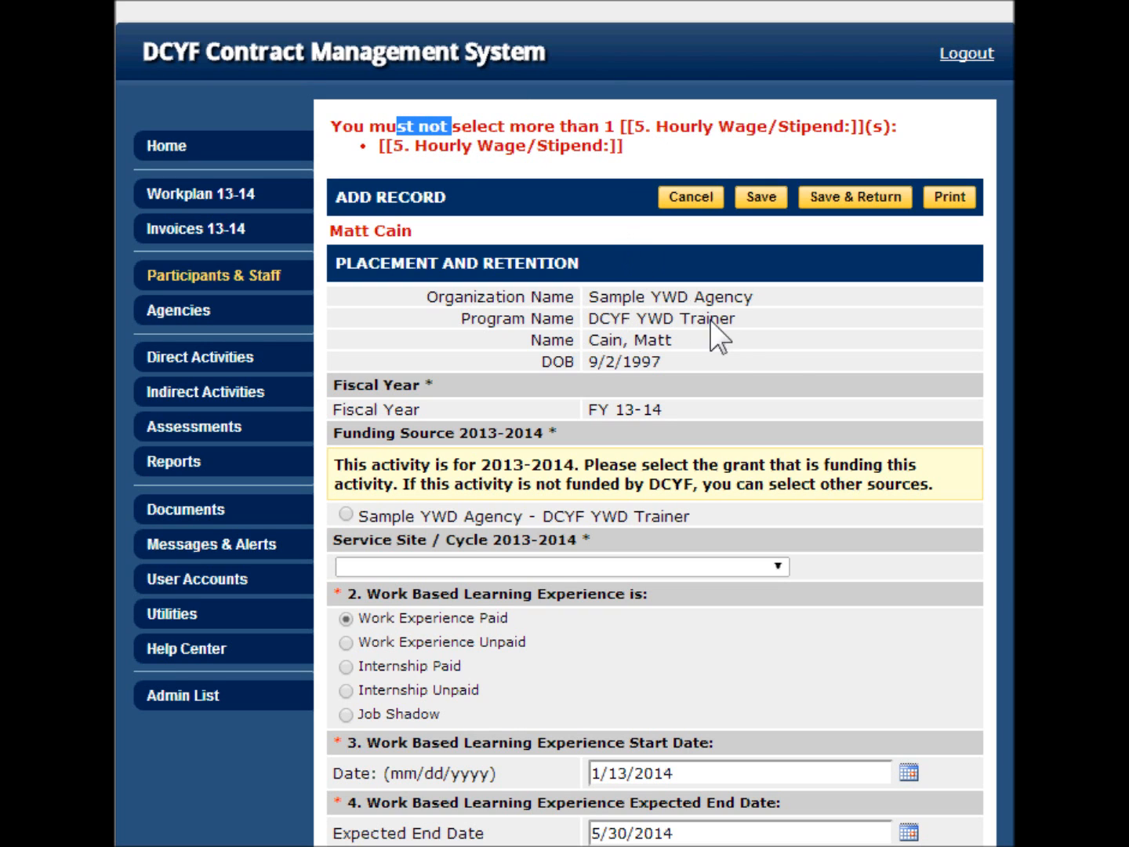
click(719, 383)
scroll(717, 385, down, 3)
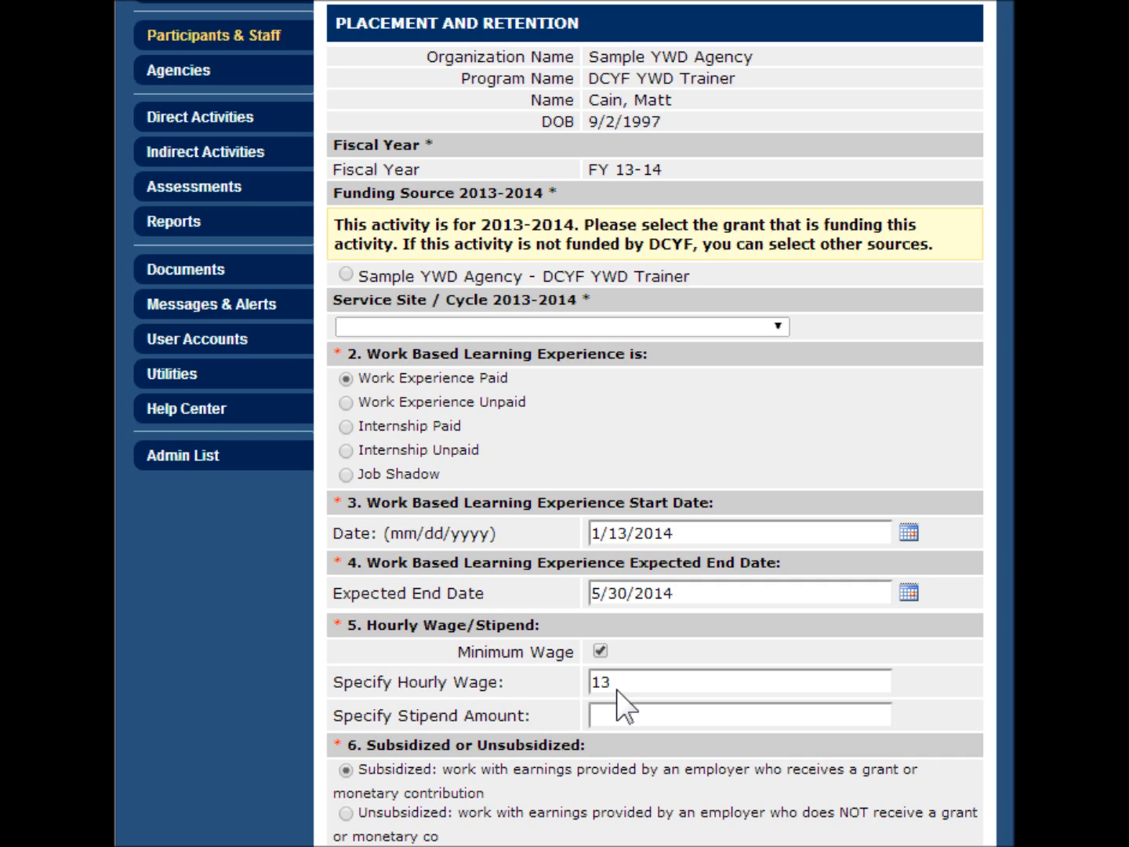
click(600, 651)
Select the DCYF YWD Trainer funding source and the International Studies Academy School service site, and save the placement record and return
scroll(776, 439, up, 1)
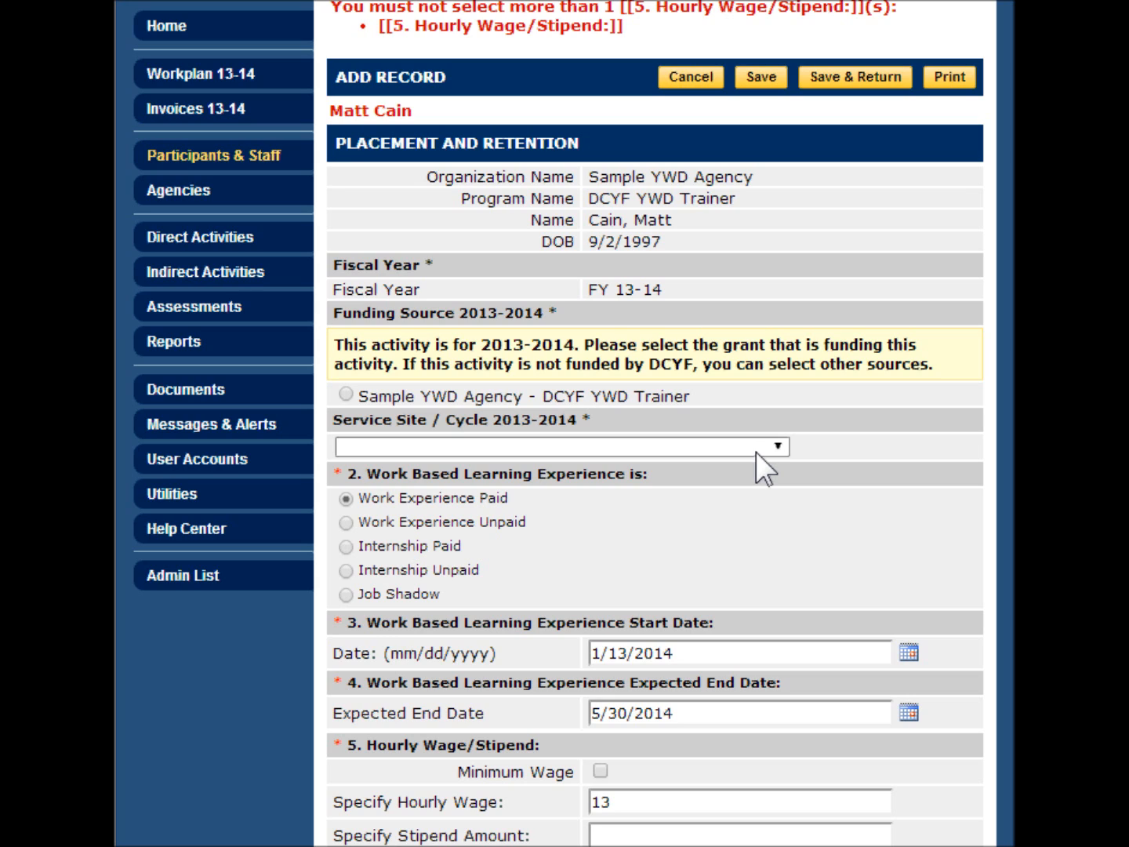
click(346, 394)
click(505, 449)
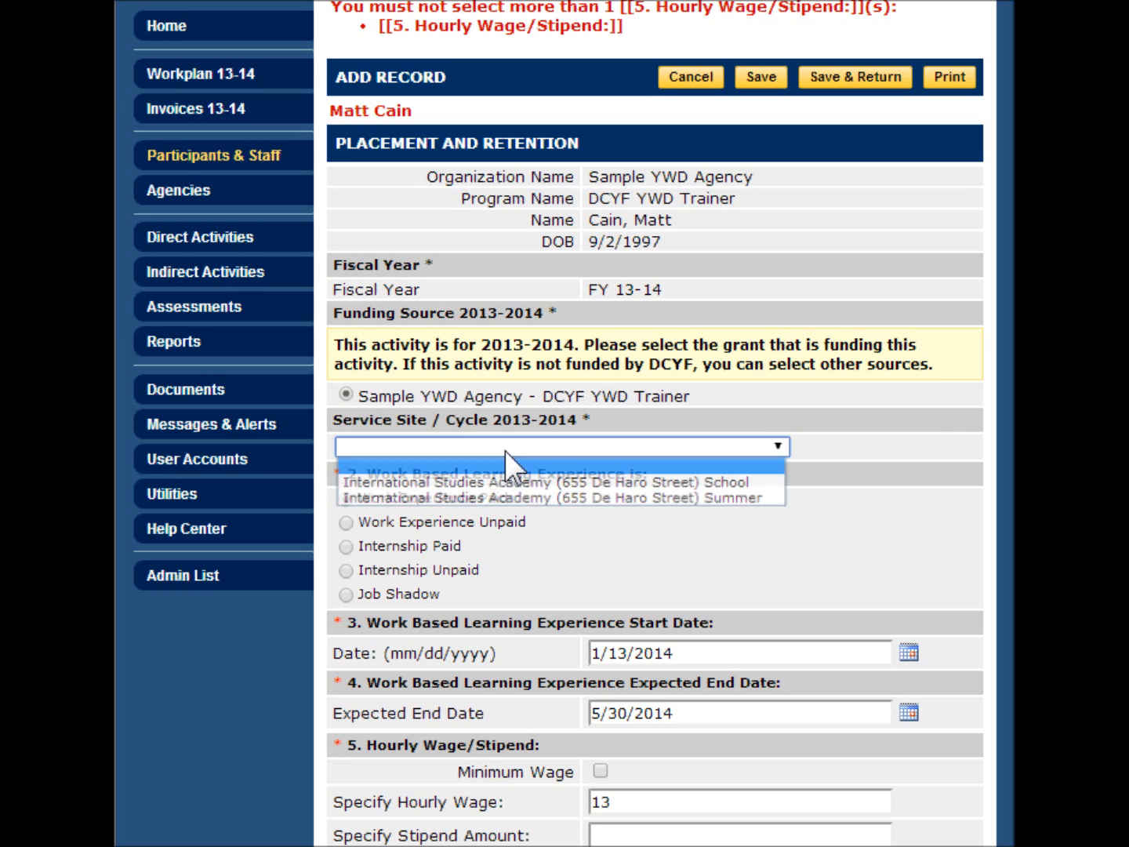
click(675, 481)
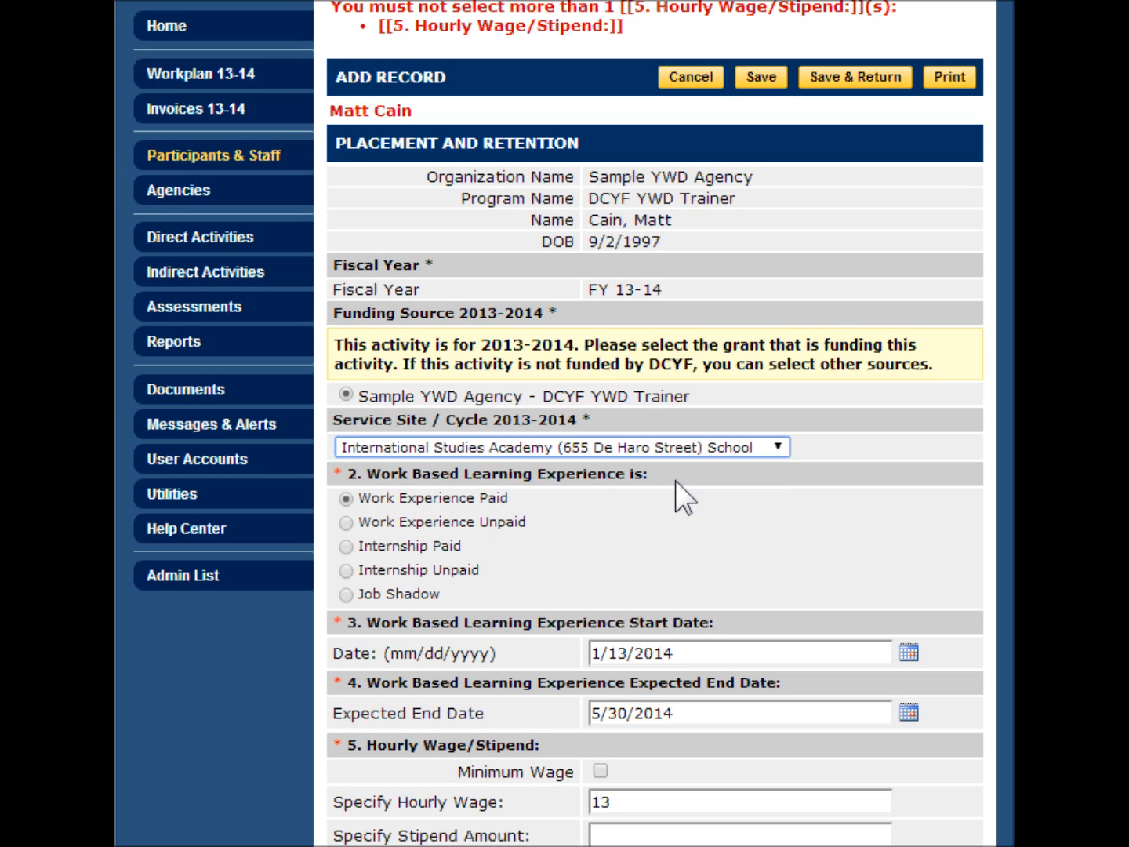
click(856, 80)
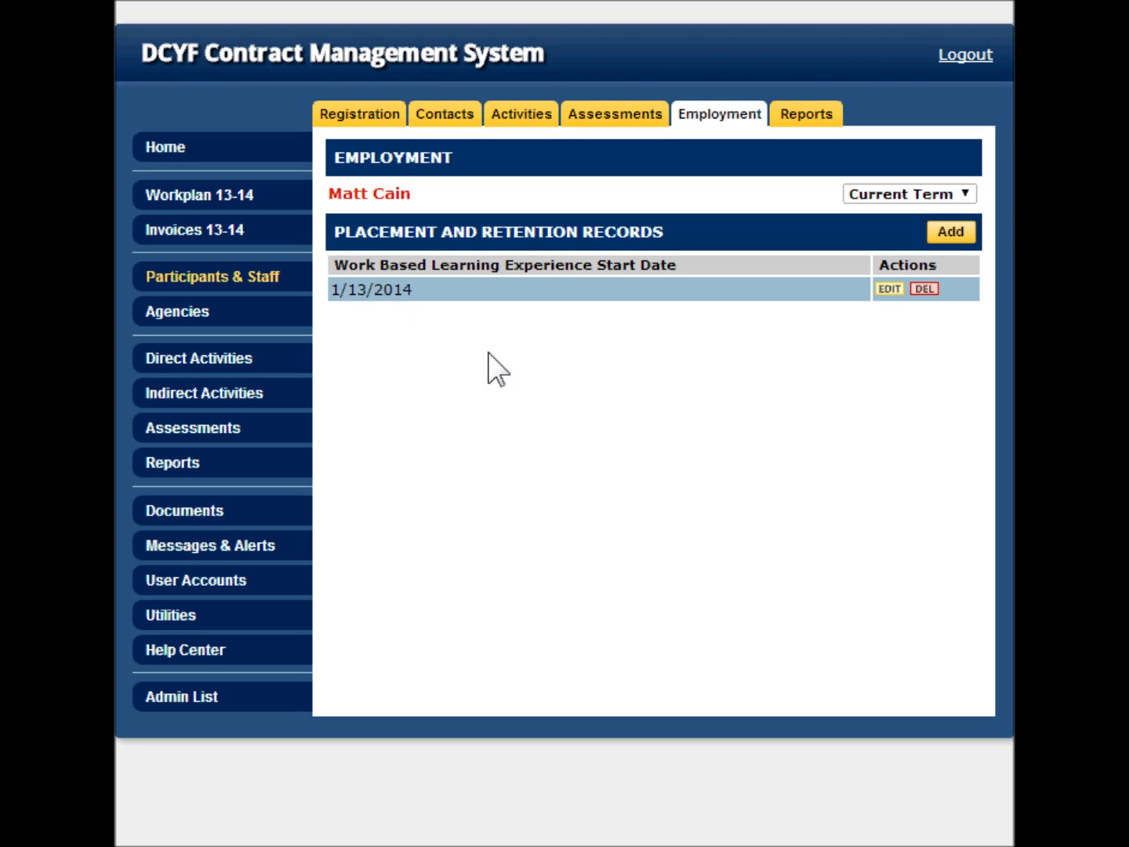
Starting from the home page, search Participants & Staff by the youth's first name and open the matching registration
click(195, 142)
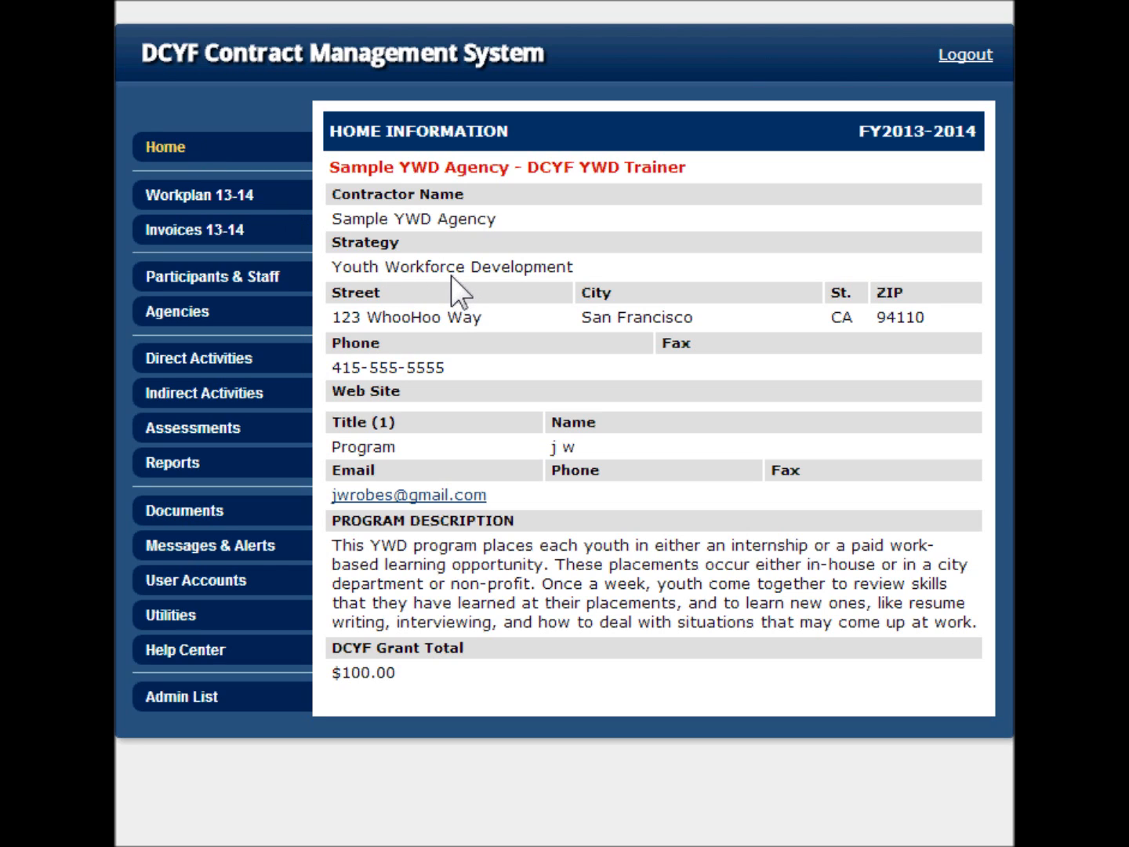
click(180, 279)
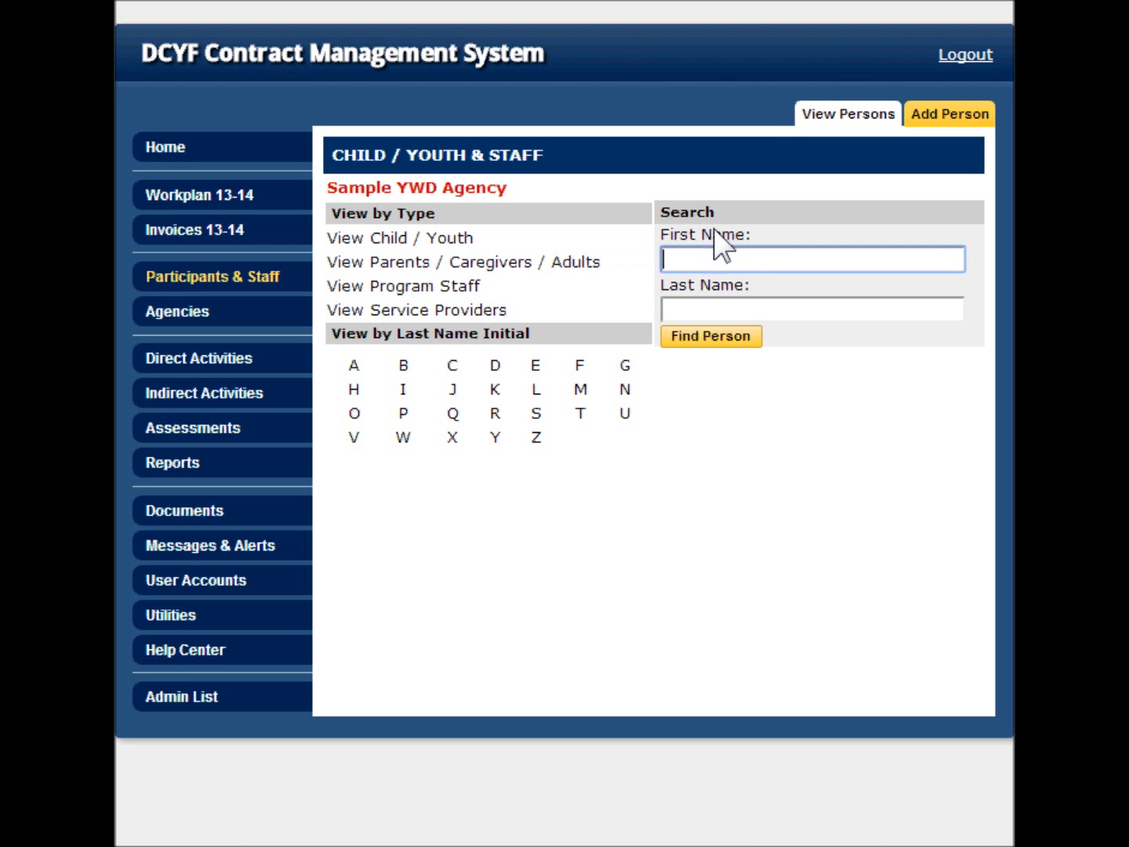
click(705, 261)
text(Matt)
click(721, 339)
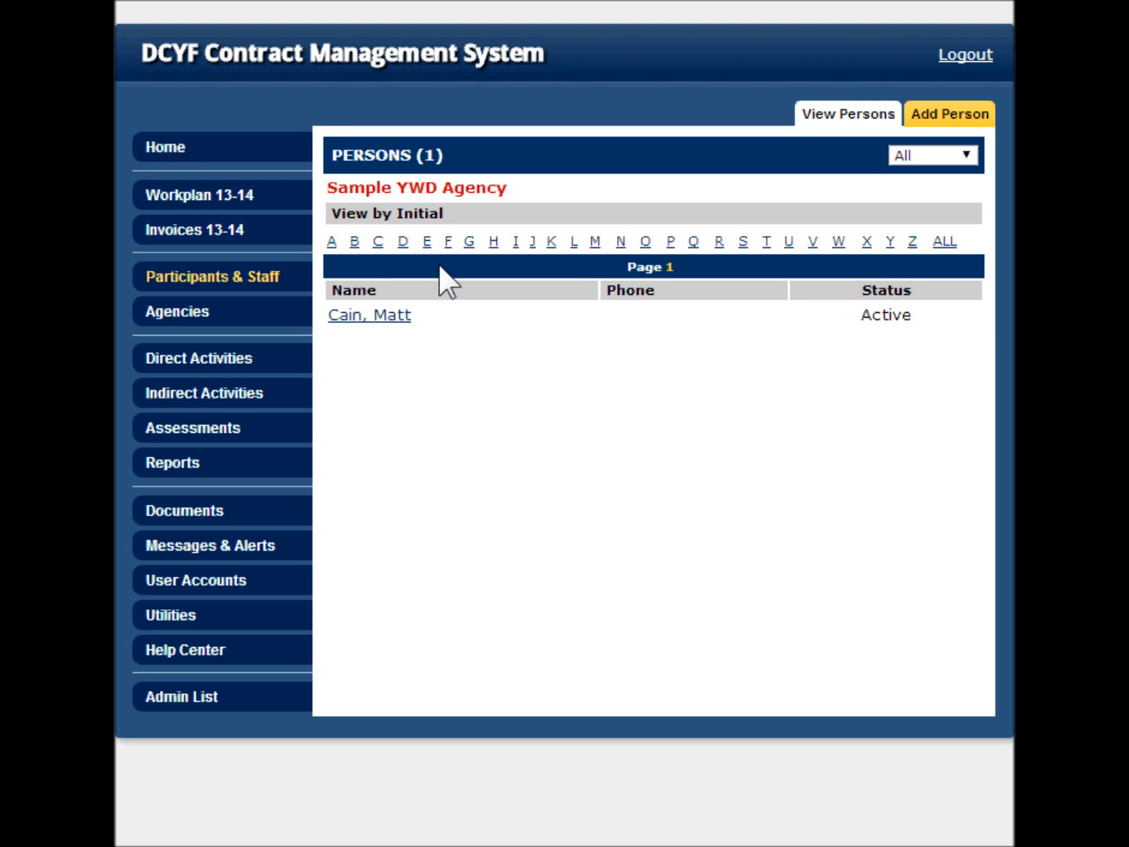
click(385, 315)
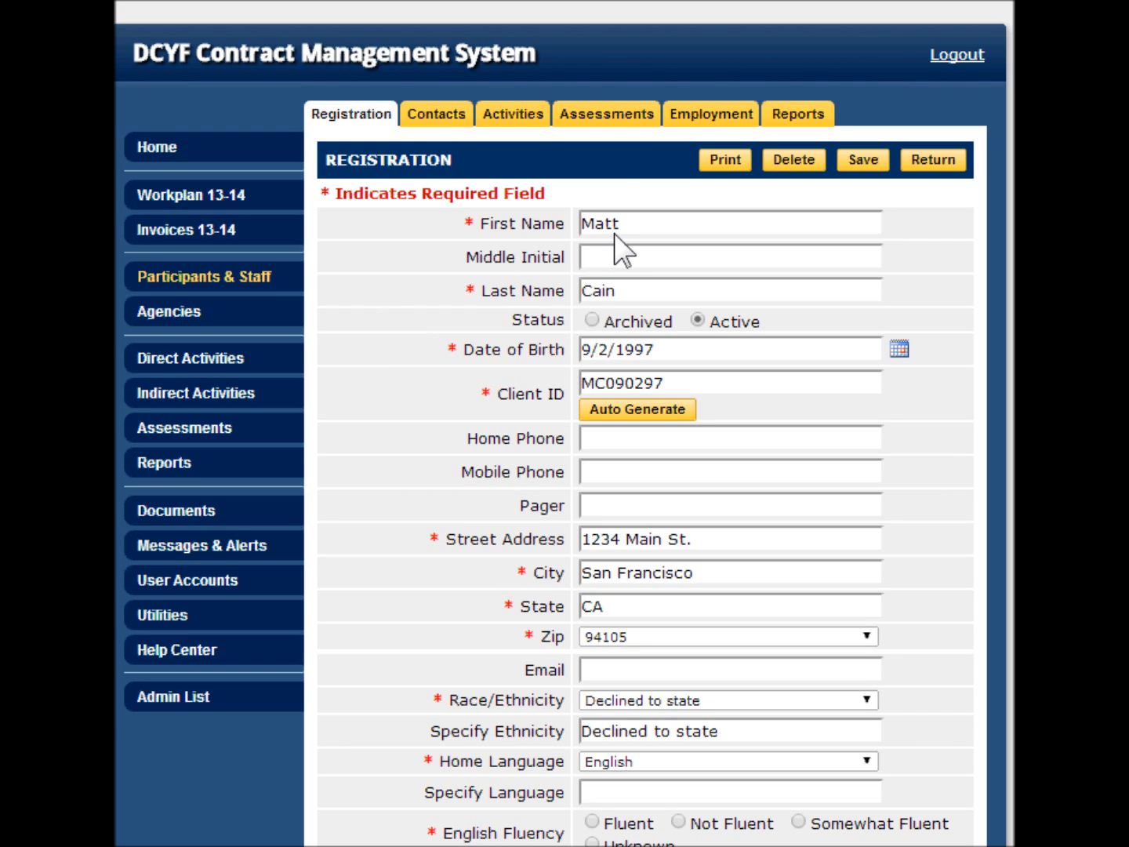
Open the youth's 1/13/2014 placement and retention record for editing and review its expected end date
click(693, 117)
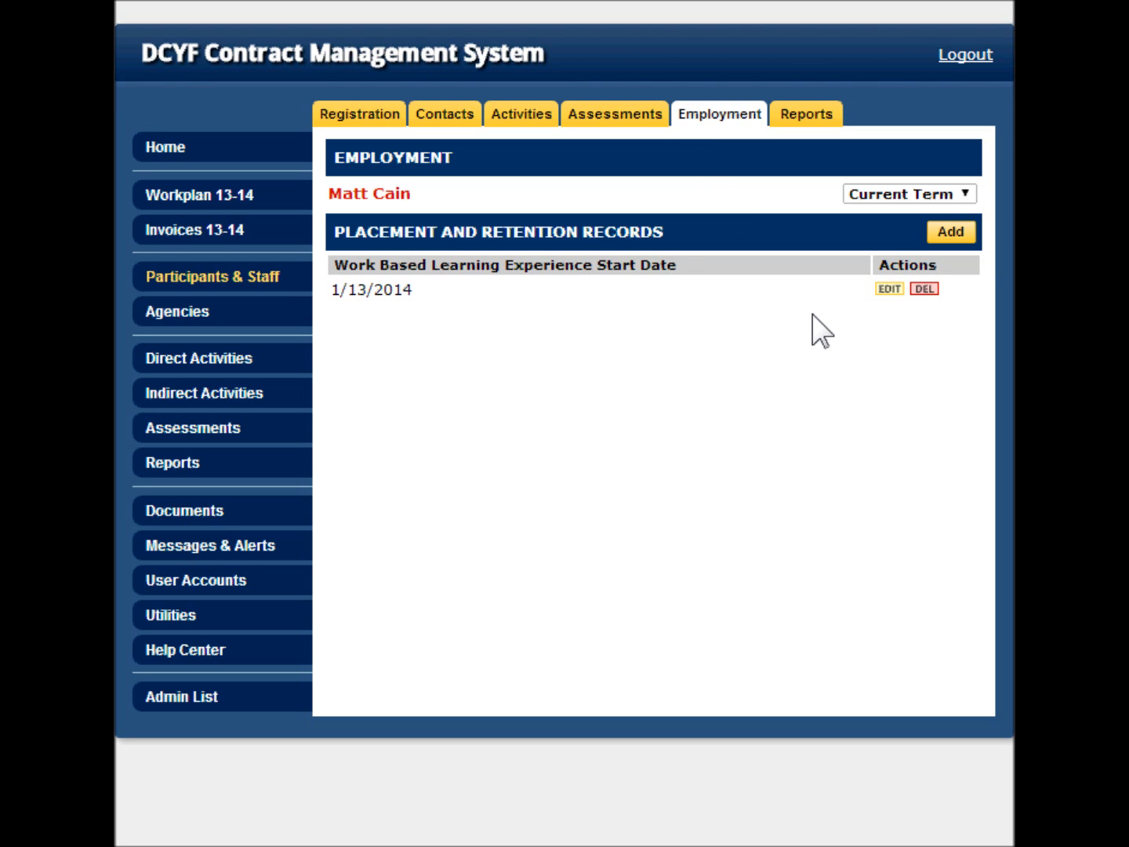
click(888, 290)
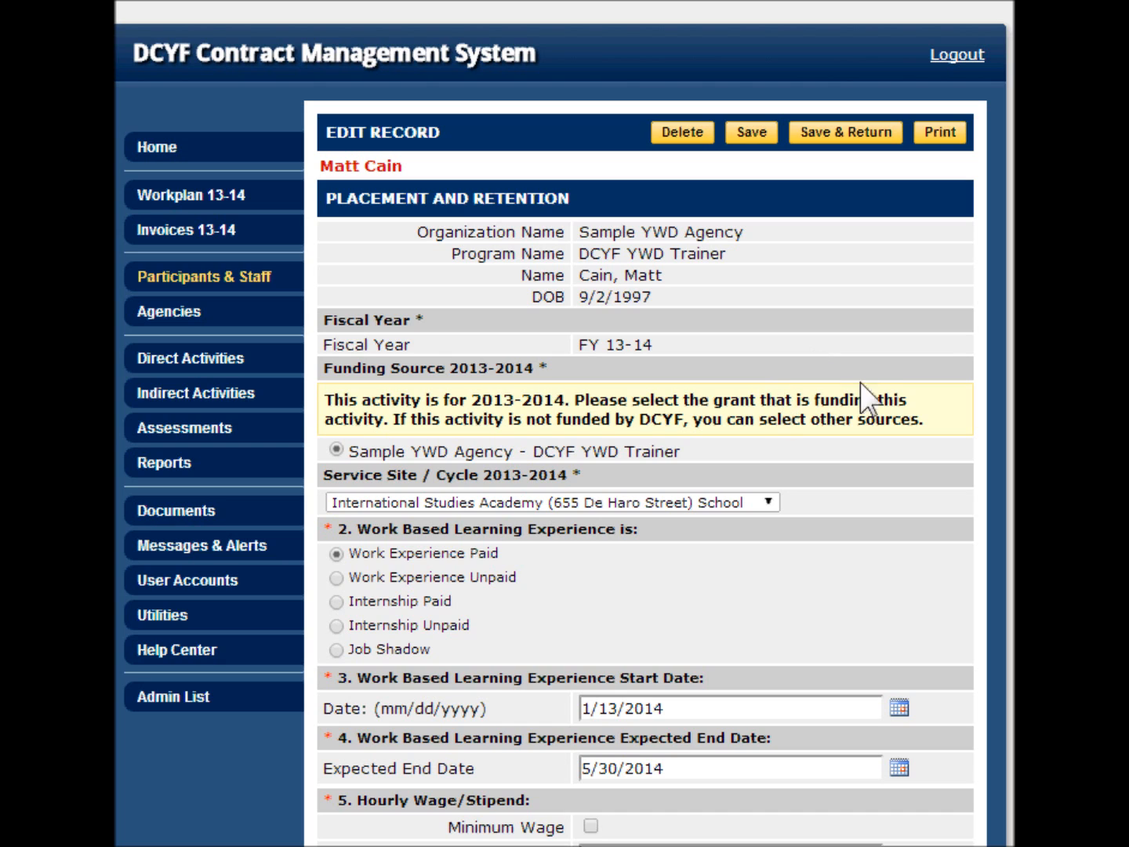
scroll(1002, 369, down, 2)
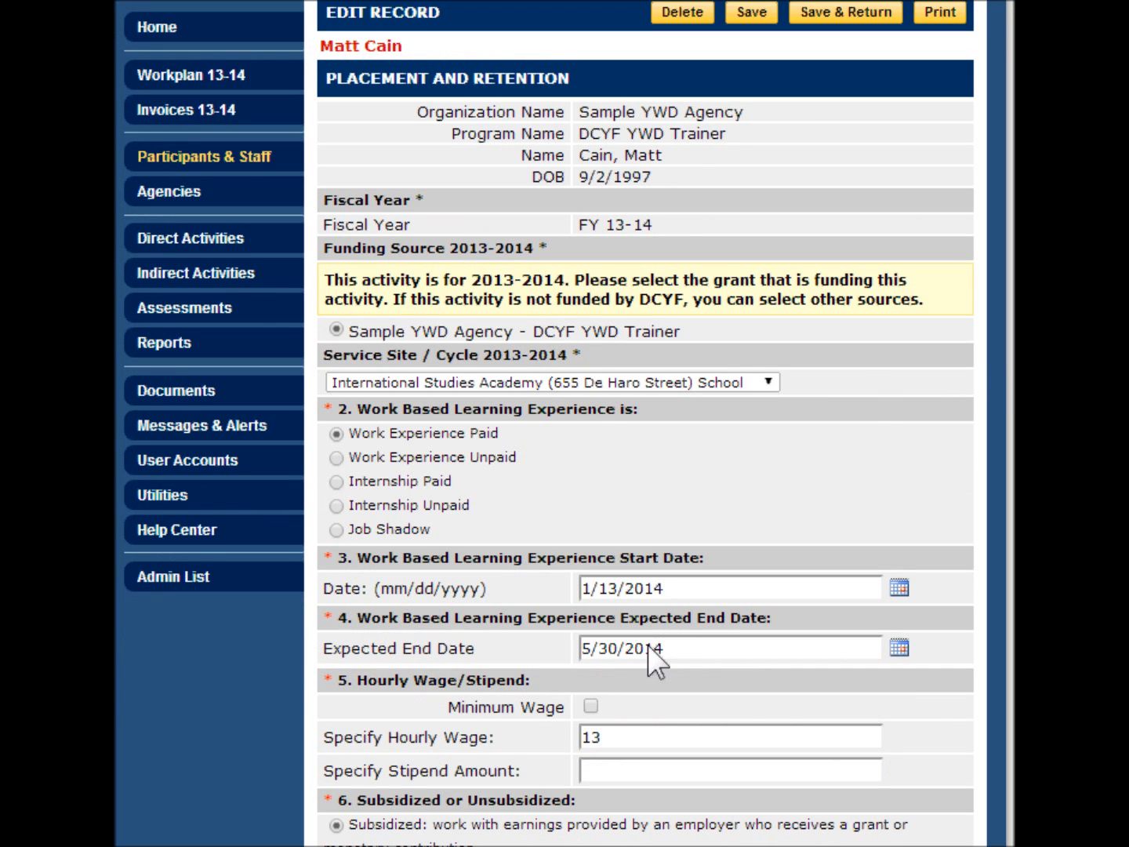
drag(661, 643, 564, 644)
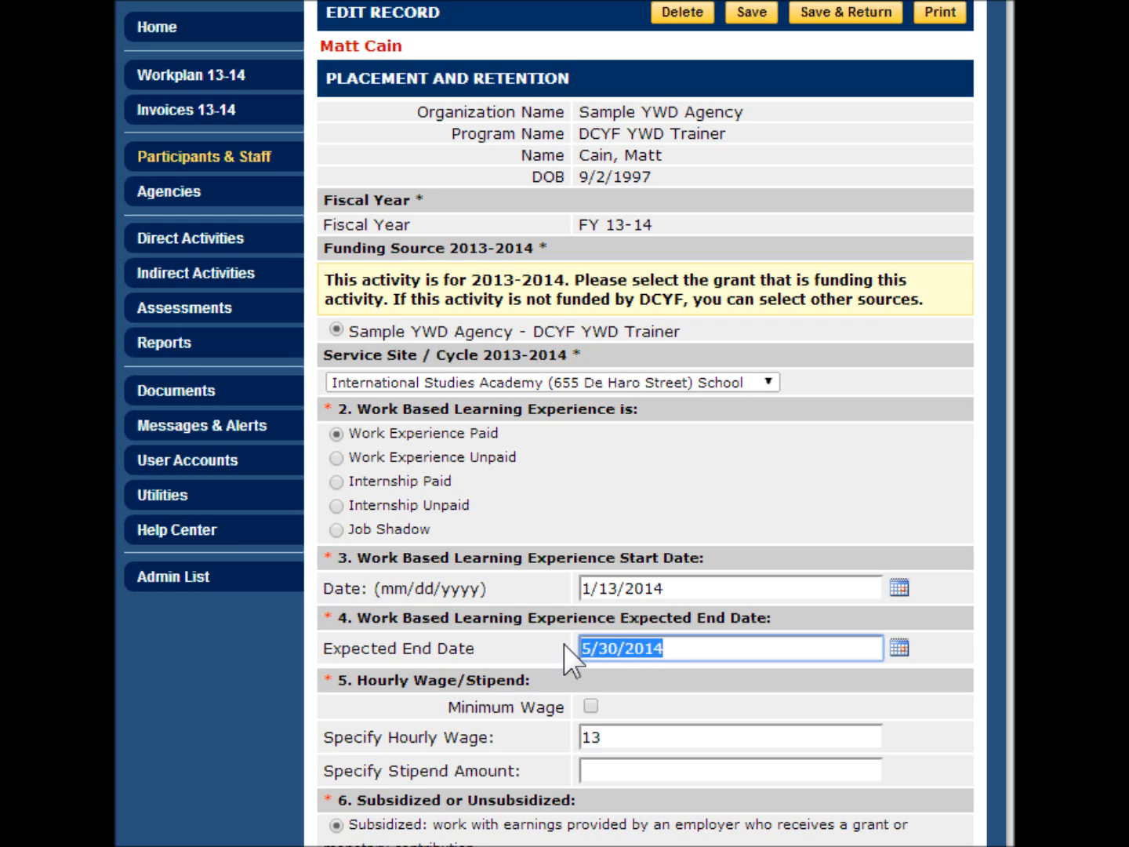
click(563, 644)
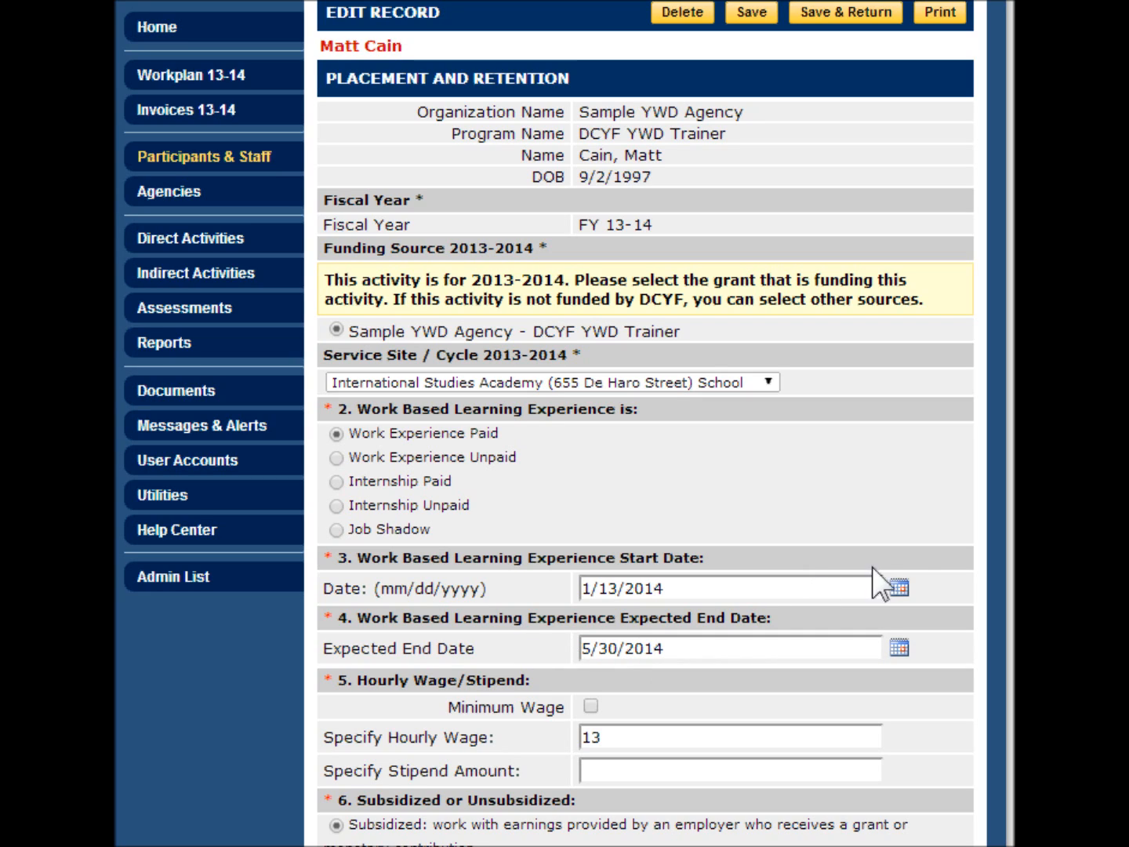
Set the date the work based learning experience is completed to 5/14/2014
scroll(1012, 523, down, 7)
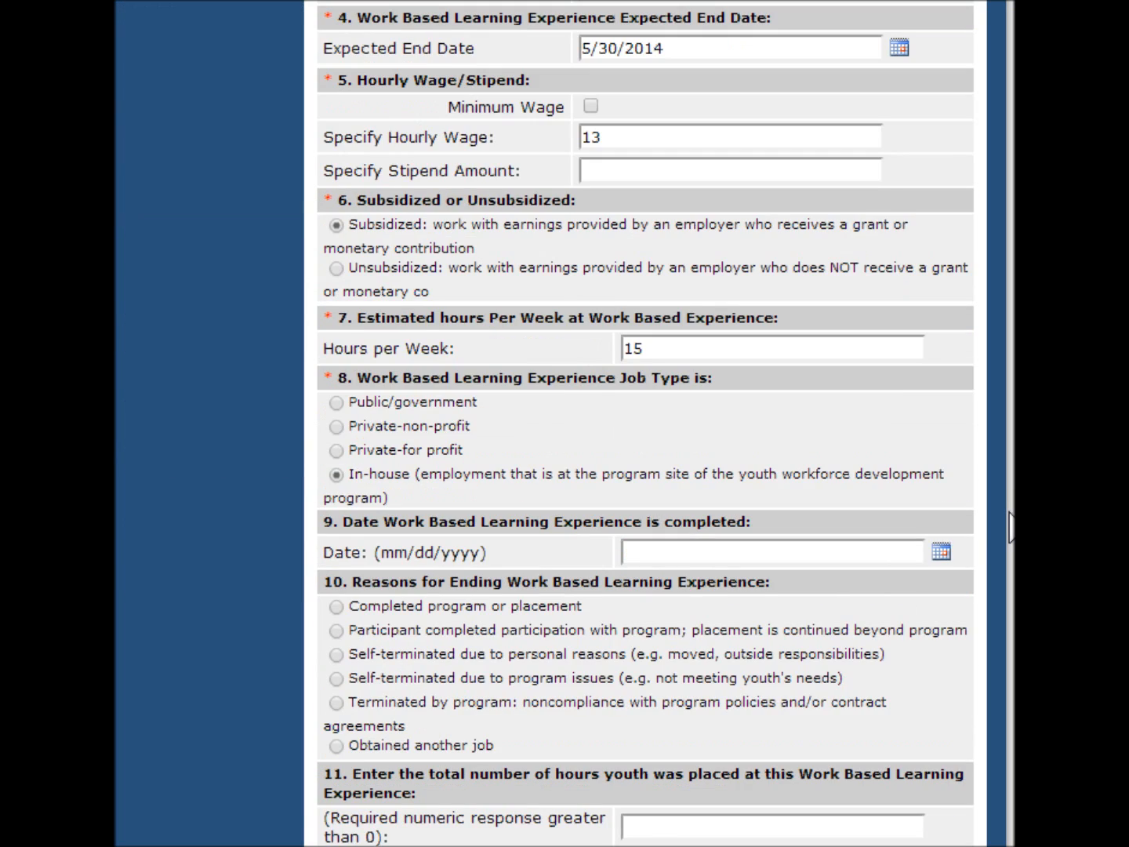
scroll(1011, 524, down, 2)
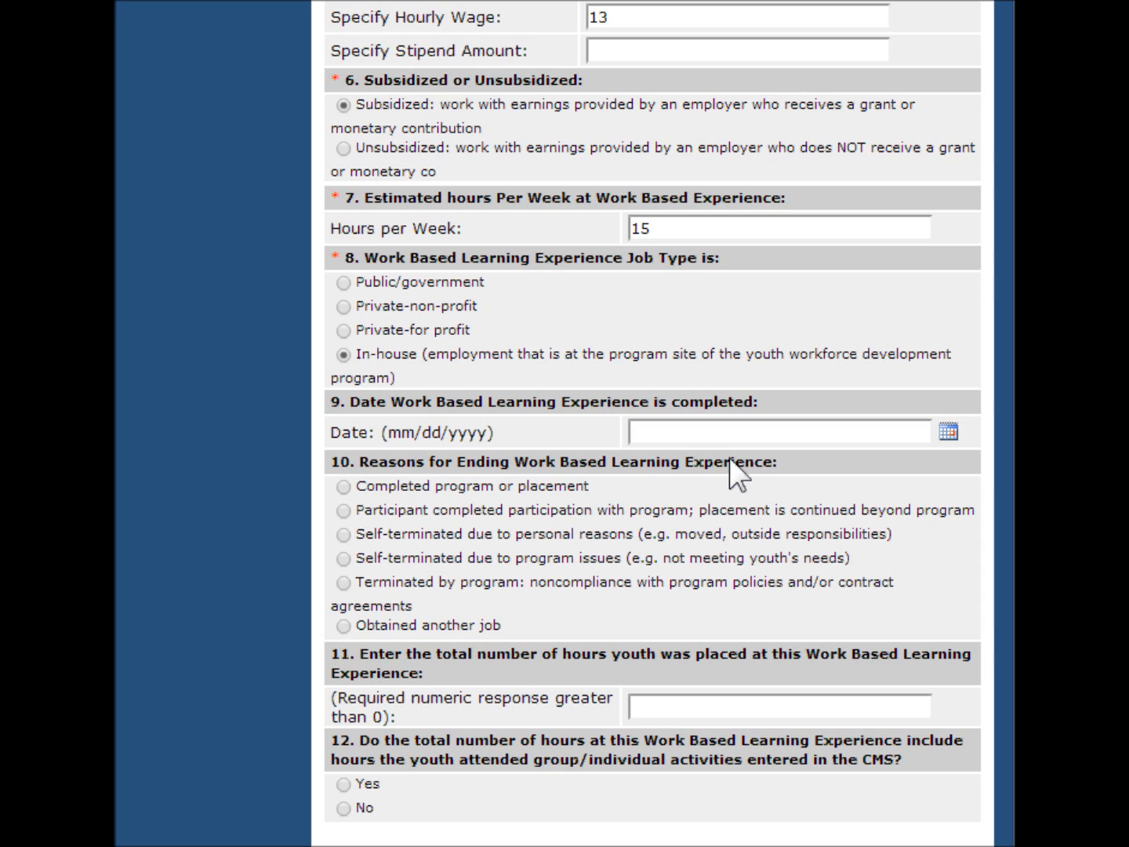
click(949, 432)
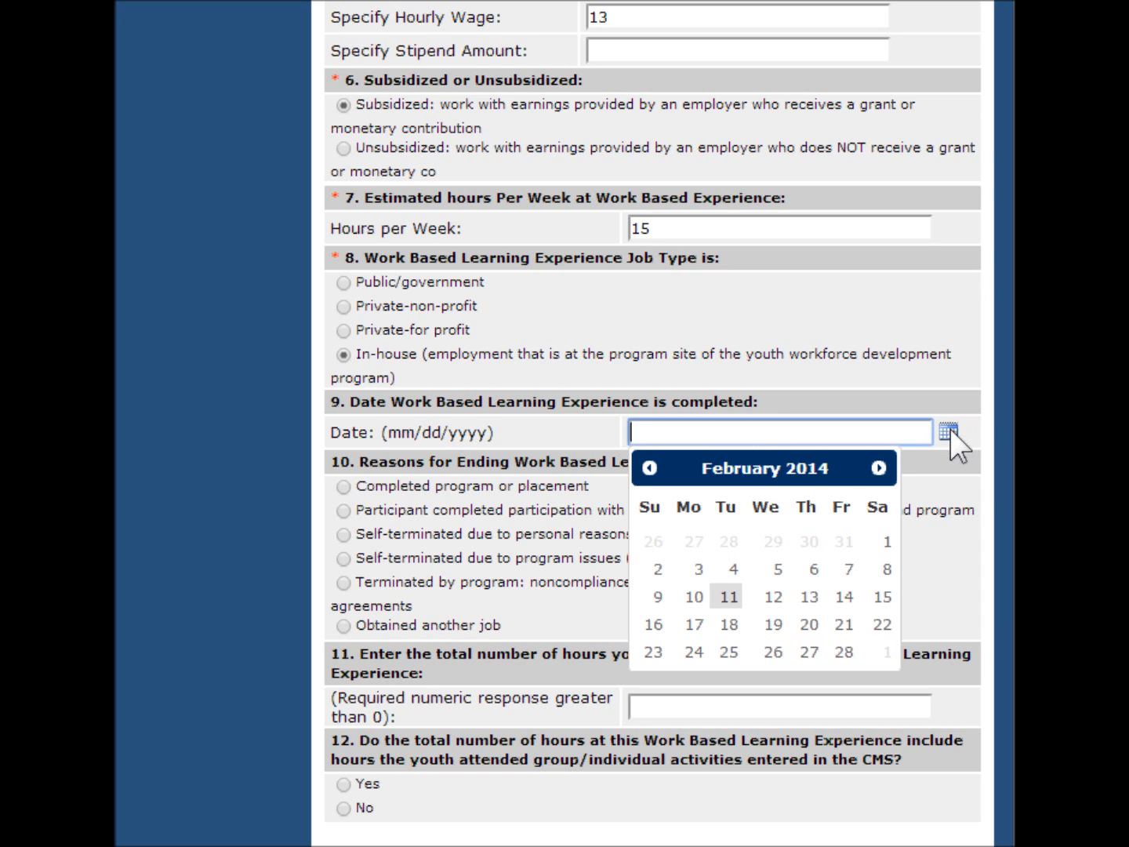
click(877, 468)
click(877, 468)
click(876, 468)
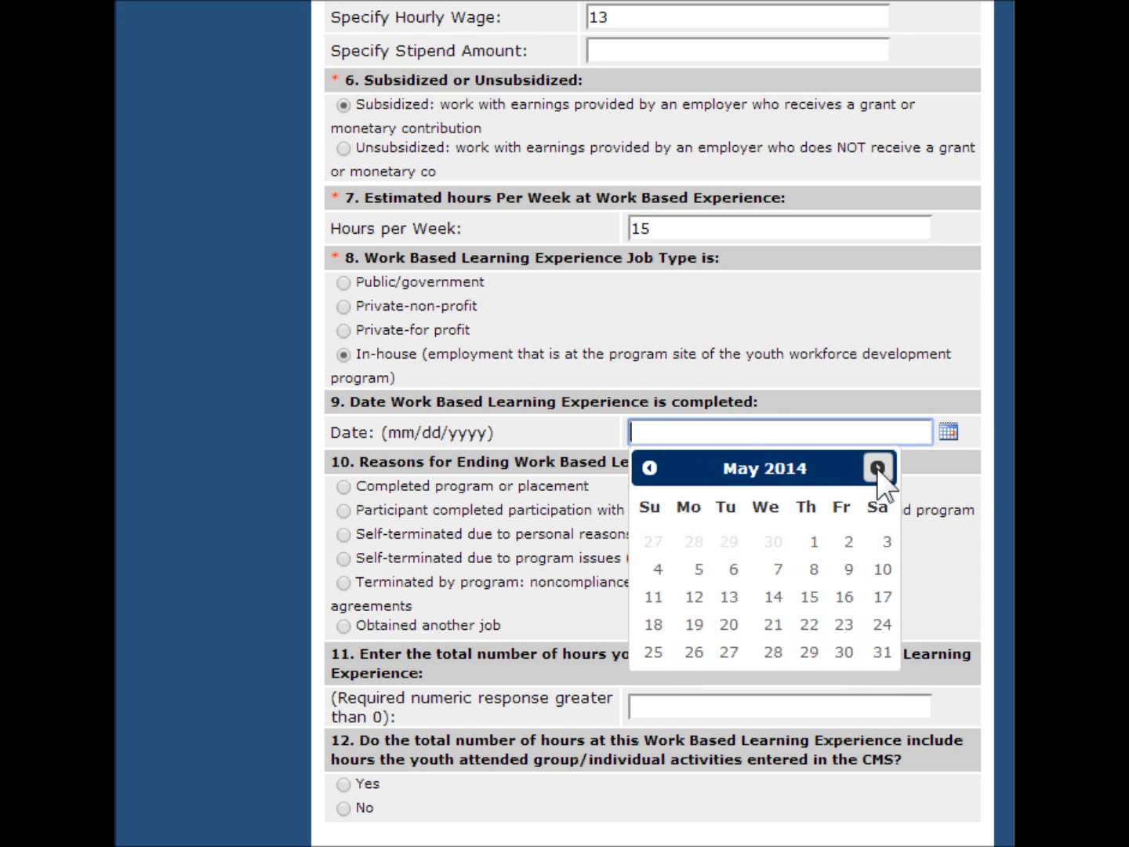
click(776, 598)
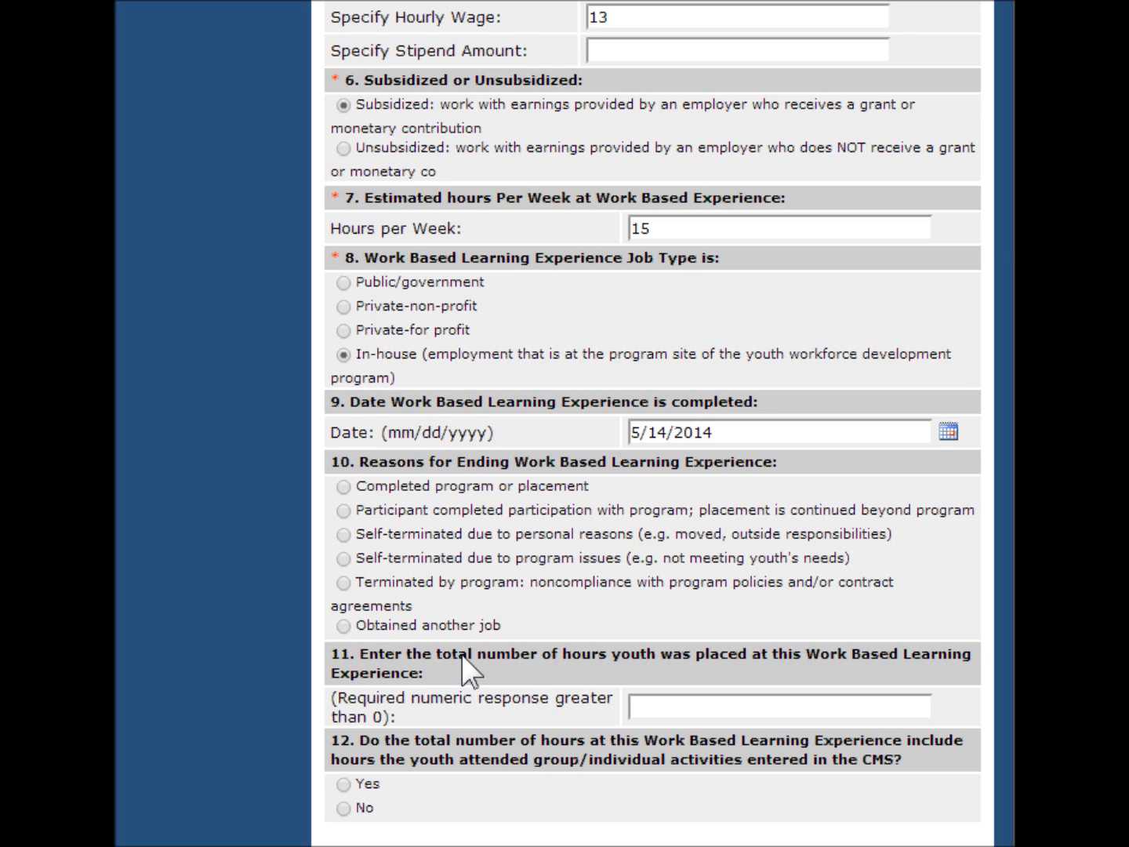
Choose Completed program or placement as the reason for ending and enter 250 total placement hours
click(343, 487)
scroll(540, 601, down, 1)
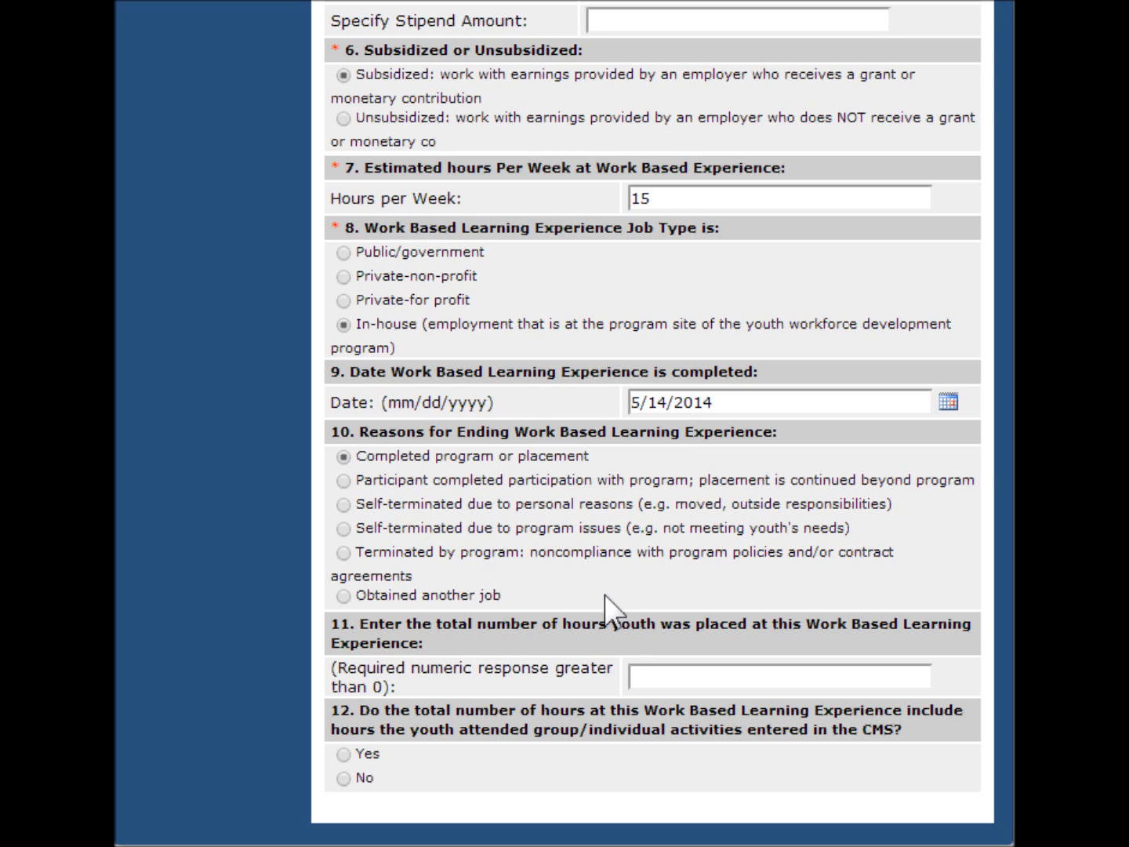
click(712, 679)
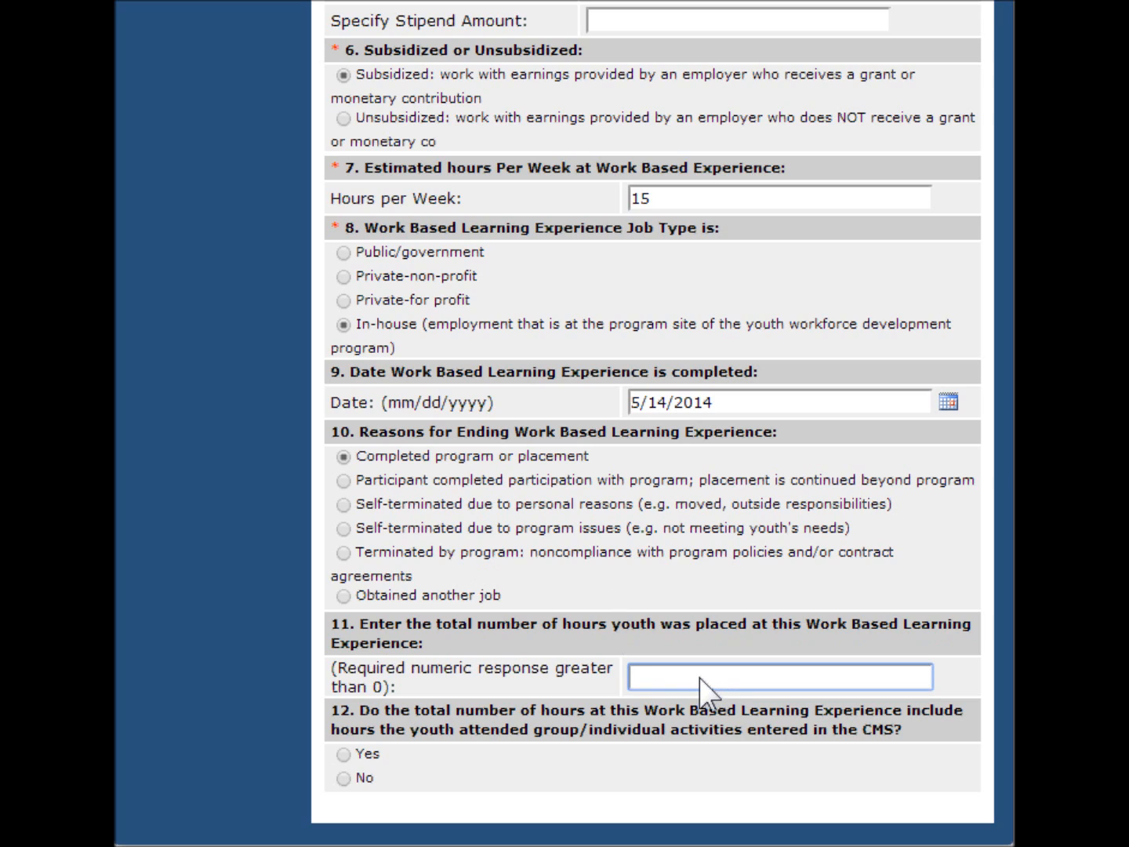
text(250)
Answer No to whether the total hours include group or individual activities entered in the CMS, and save the record and return
click(355, 748)
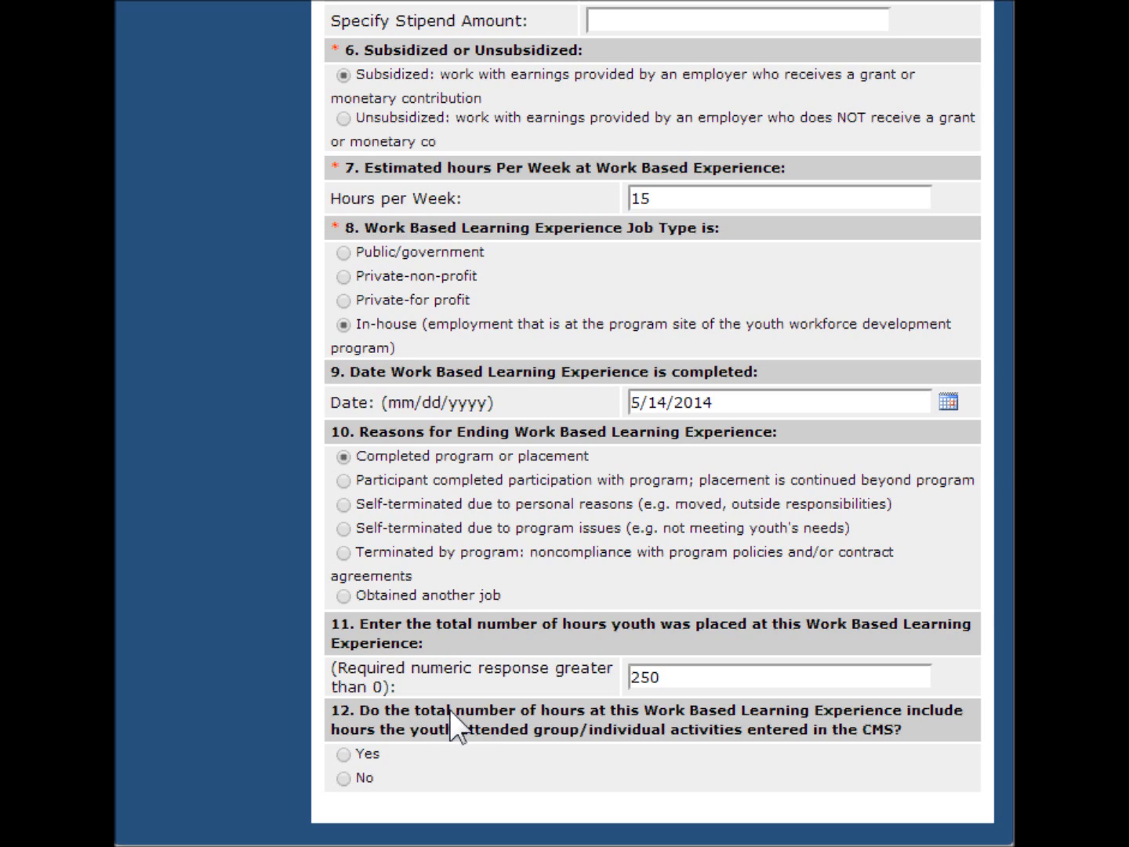
click(342, 777)
scroll(653, 423, up, 10)
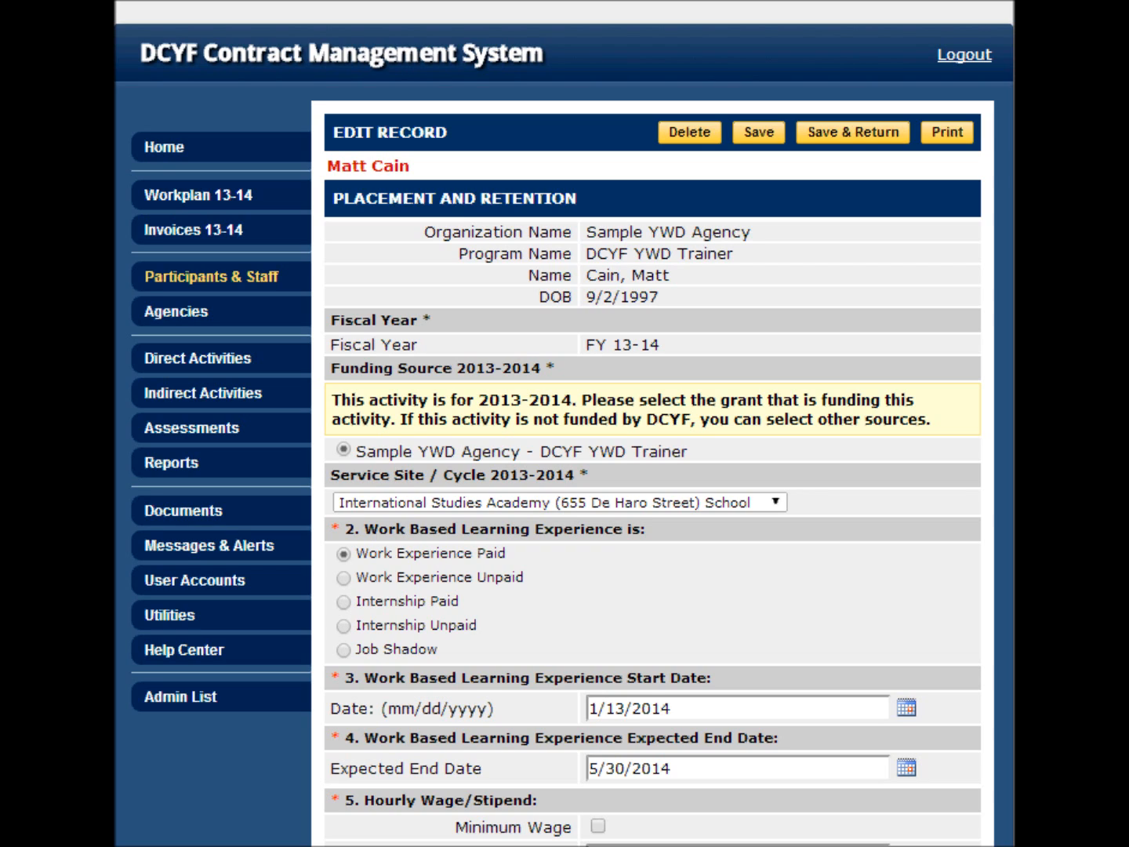
click(848, 131)
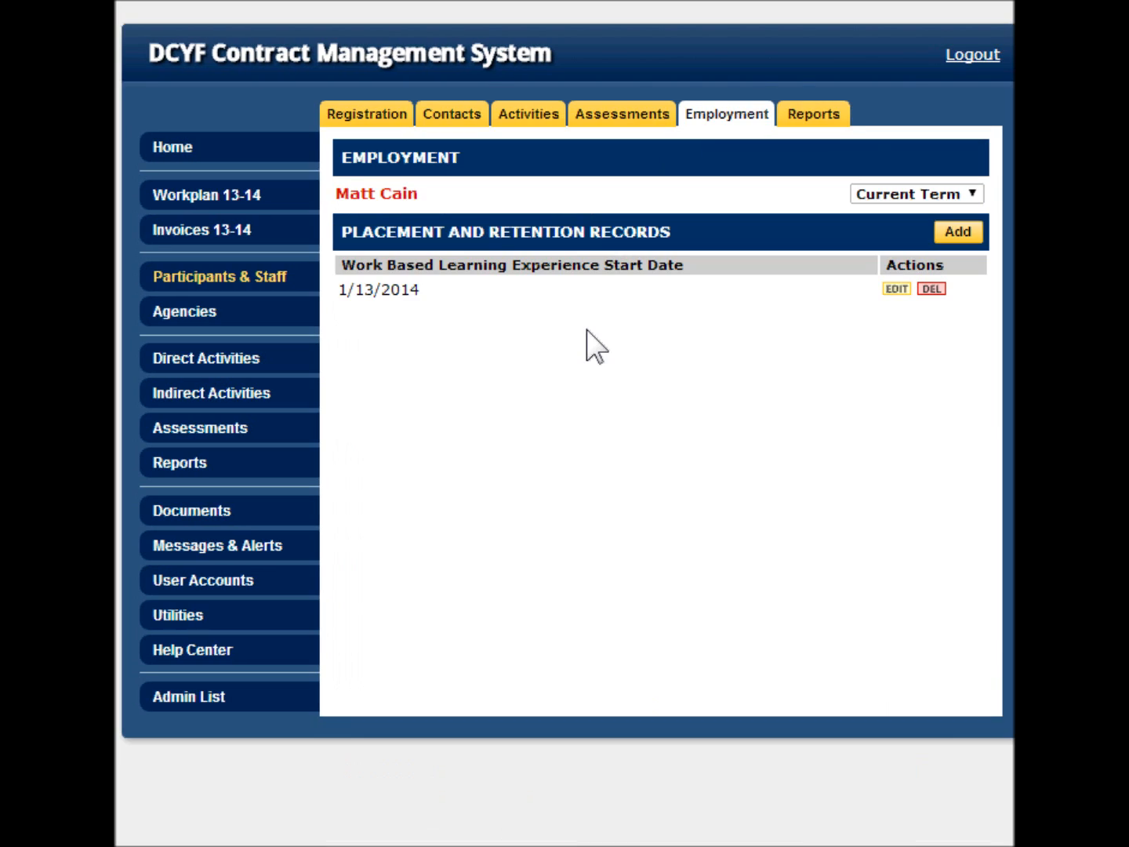